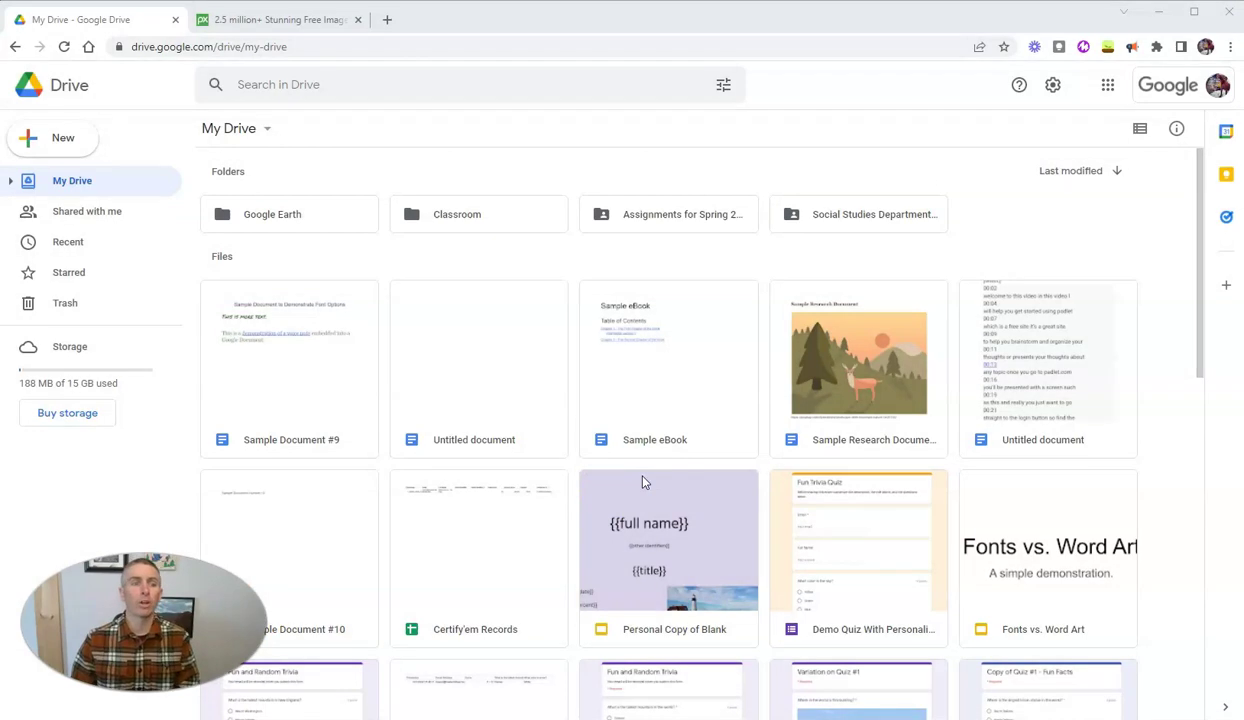
- Create a 'Media for Classroom Projects' folder in My Drive and open it
{"action": "left_click", "coordinate": [40, 137]}
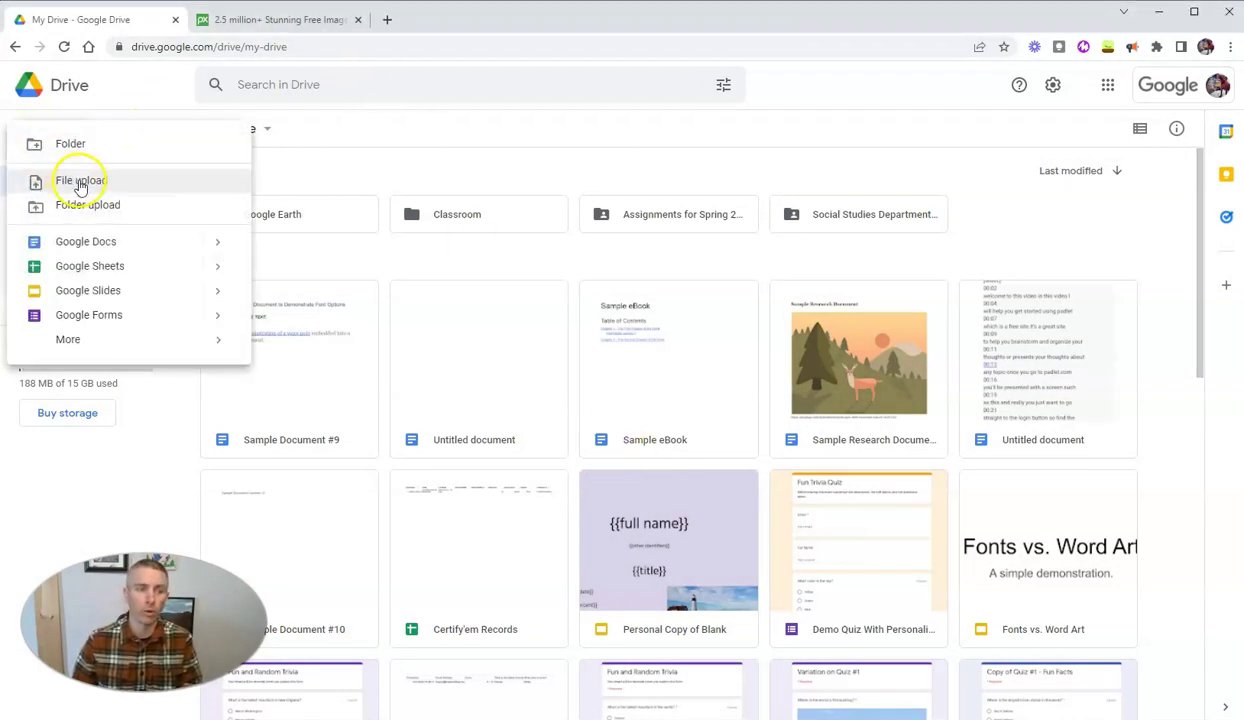
{"action": "left_click", "coordinate": [72, 146]}
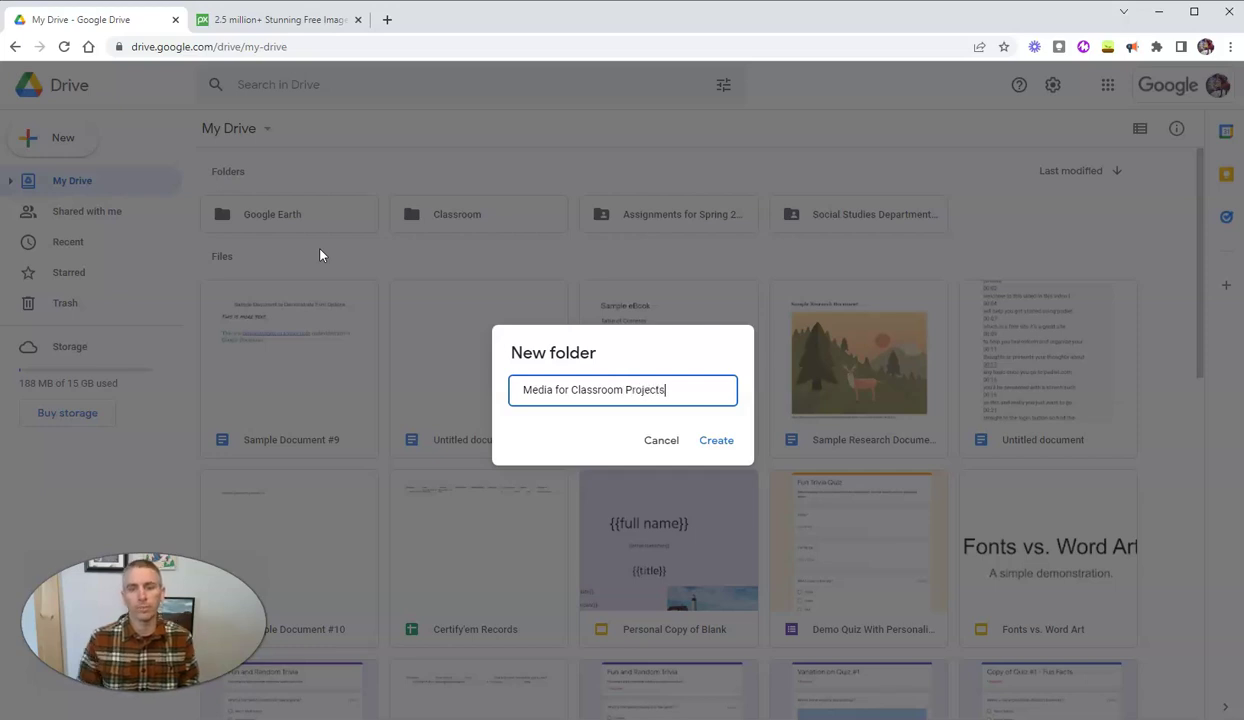
{"action": "left_click", "coordinate": [731, 443]}
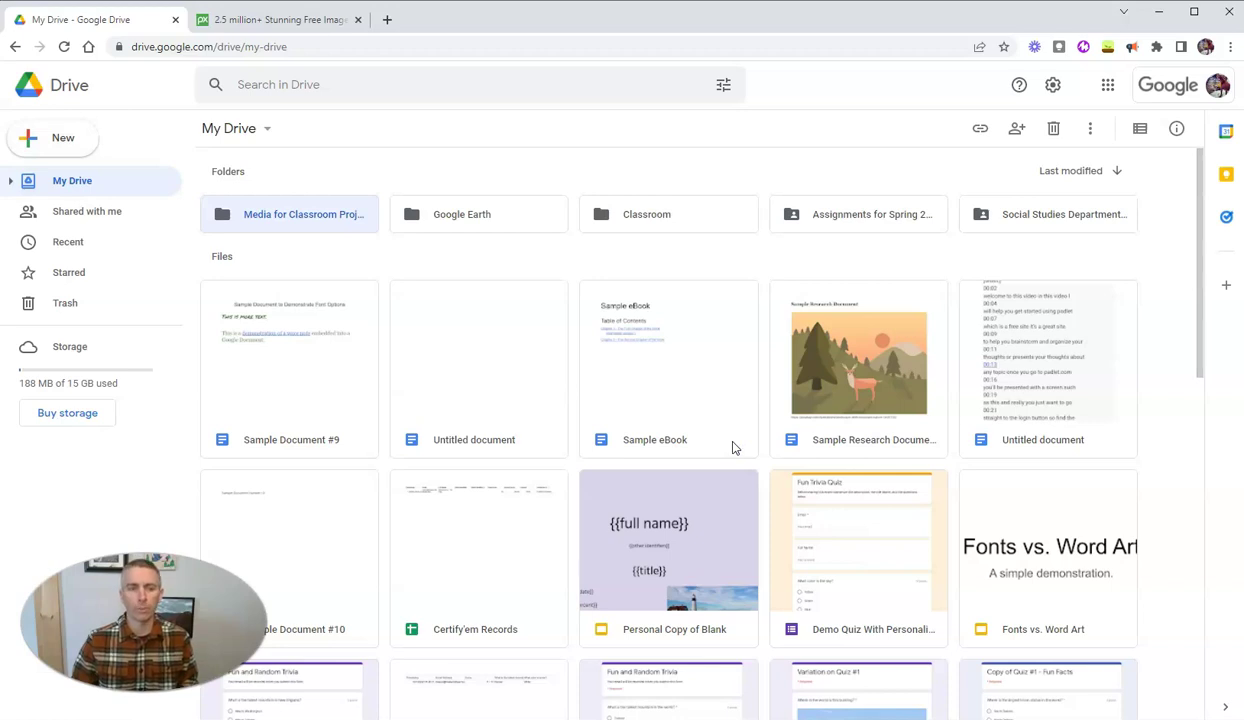
{"action": "left_click", "coordinate": [331, 213]}
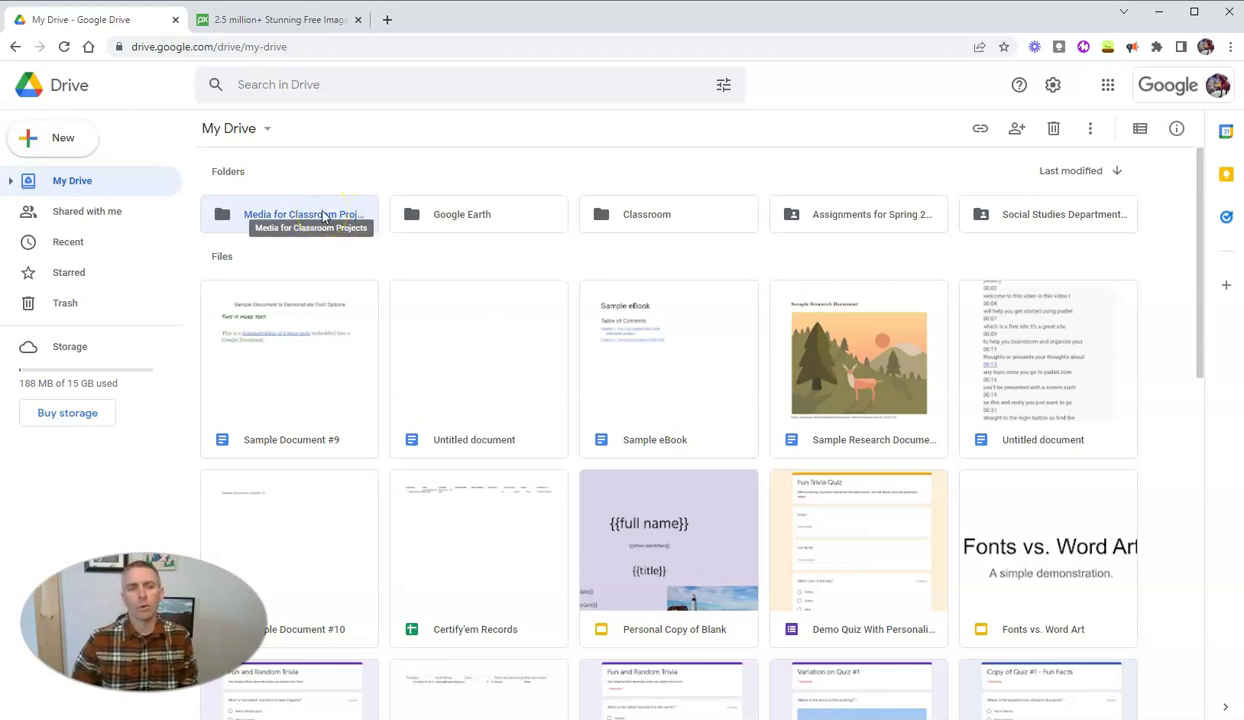
{"action": "double_click", "coordinate": [323, 216]}
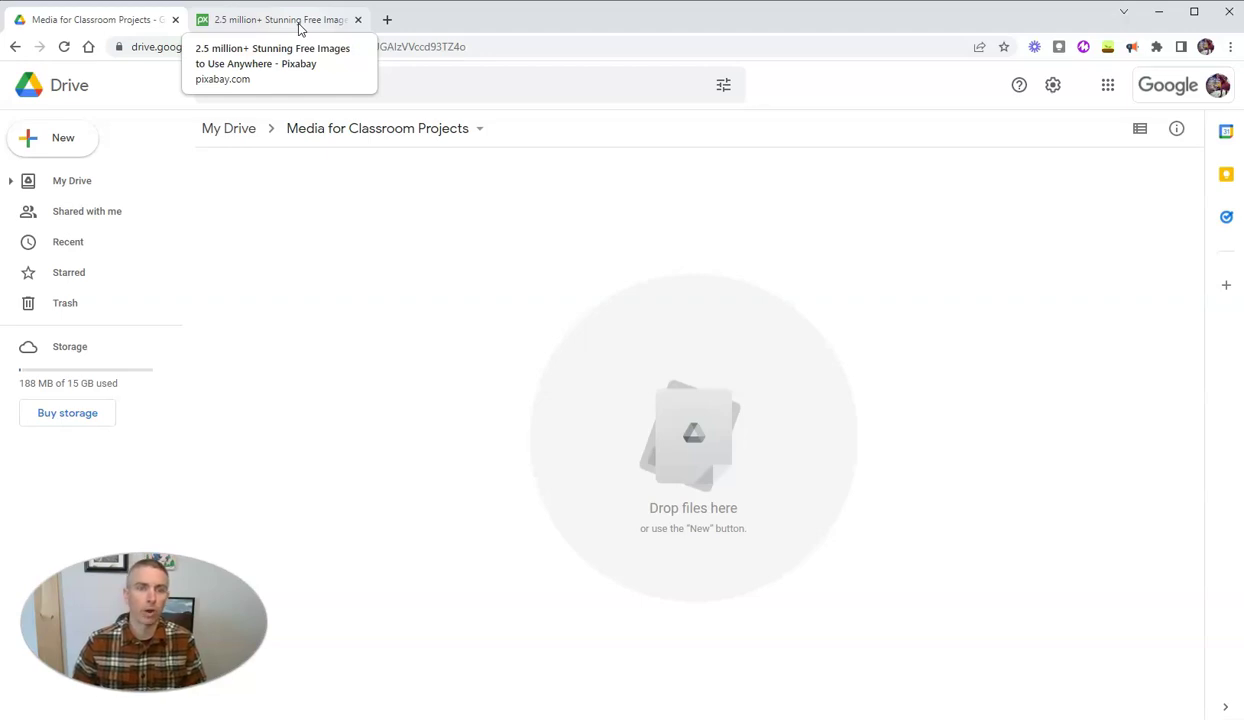
- Download the collie-and-shepherd photo from Pixabay's 'dogs playing' search as dogs-6463032_1920.jpg
{"action": "left_click", "coordinate": [299, 28]}
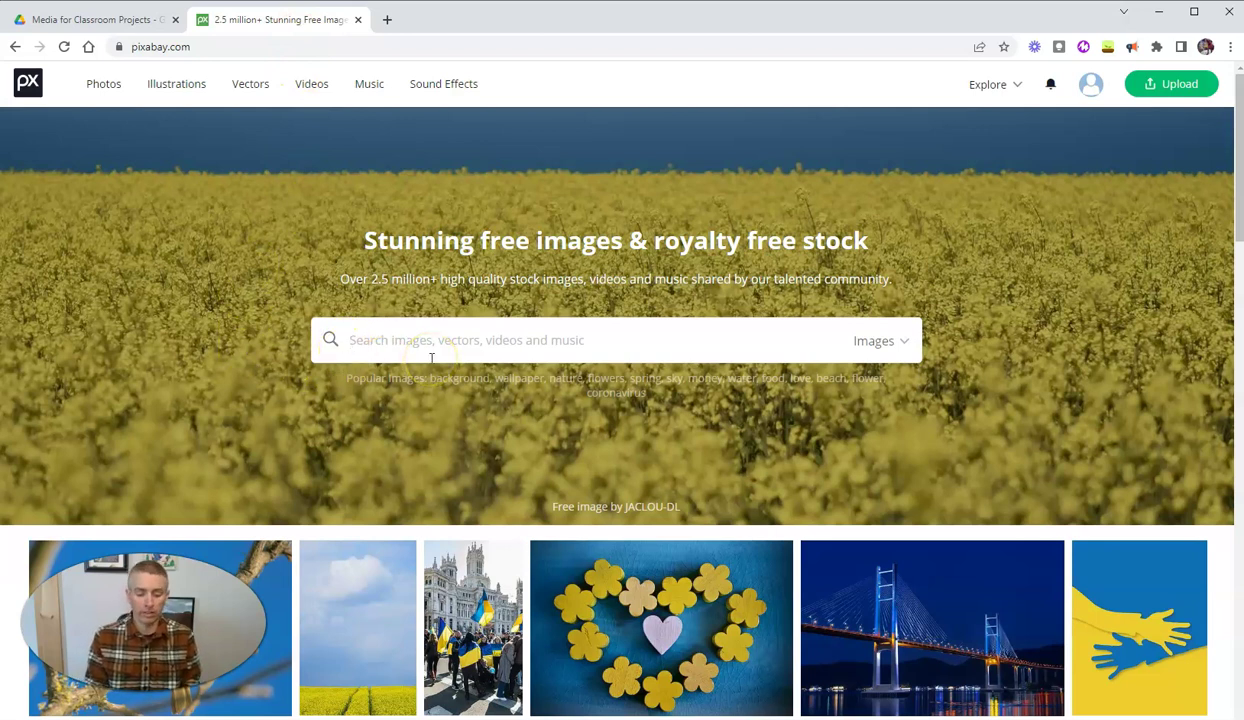
{"action": "type", "text": "dog"}
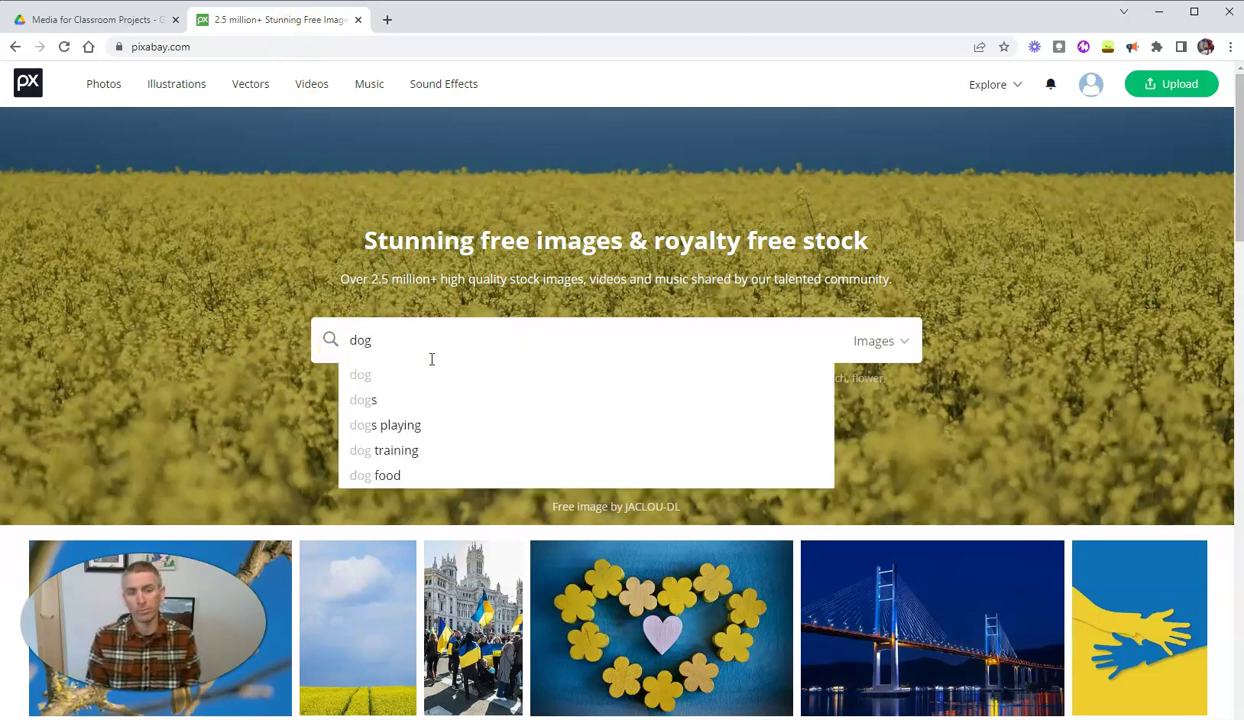
{"action": "type", "text": "s"}
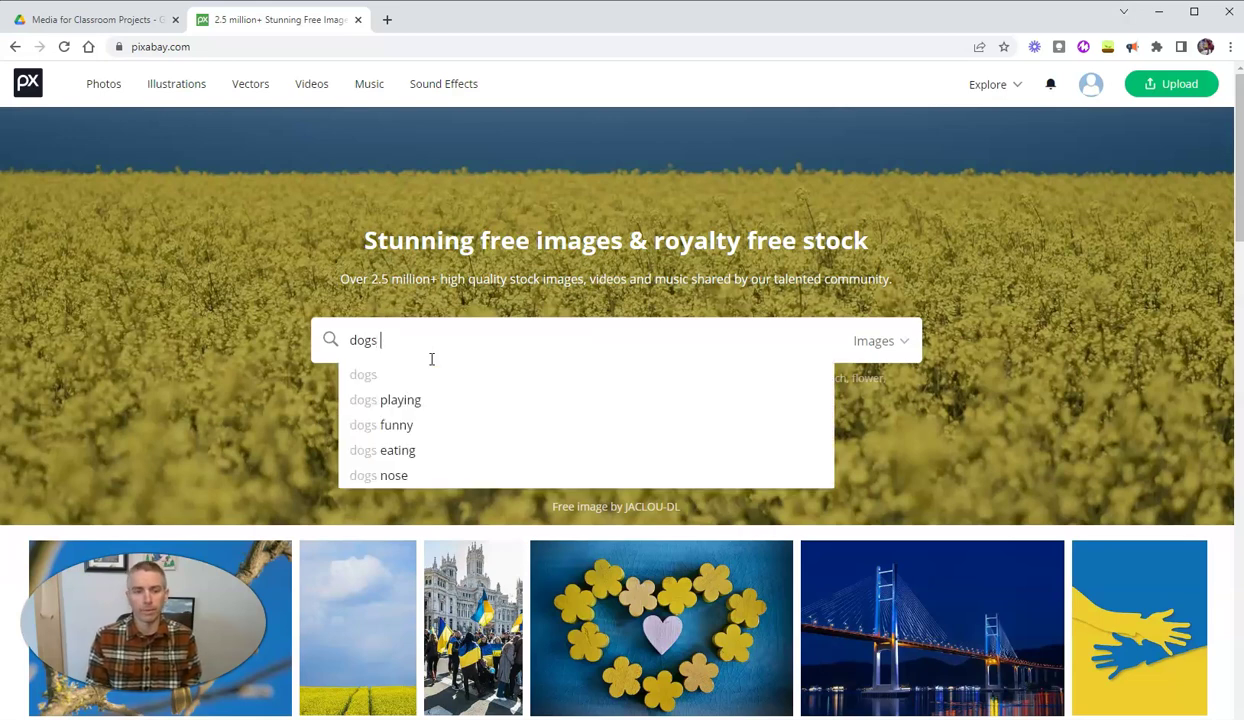
{"action": "left_click", "coordinate": [416, 399]}
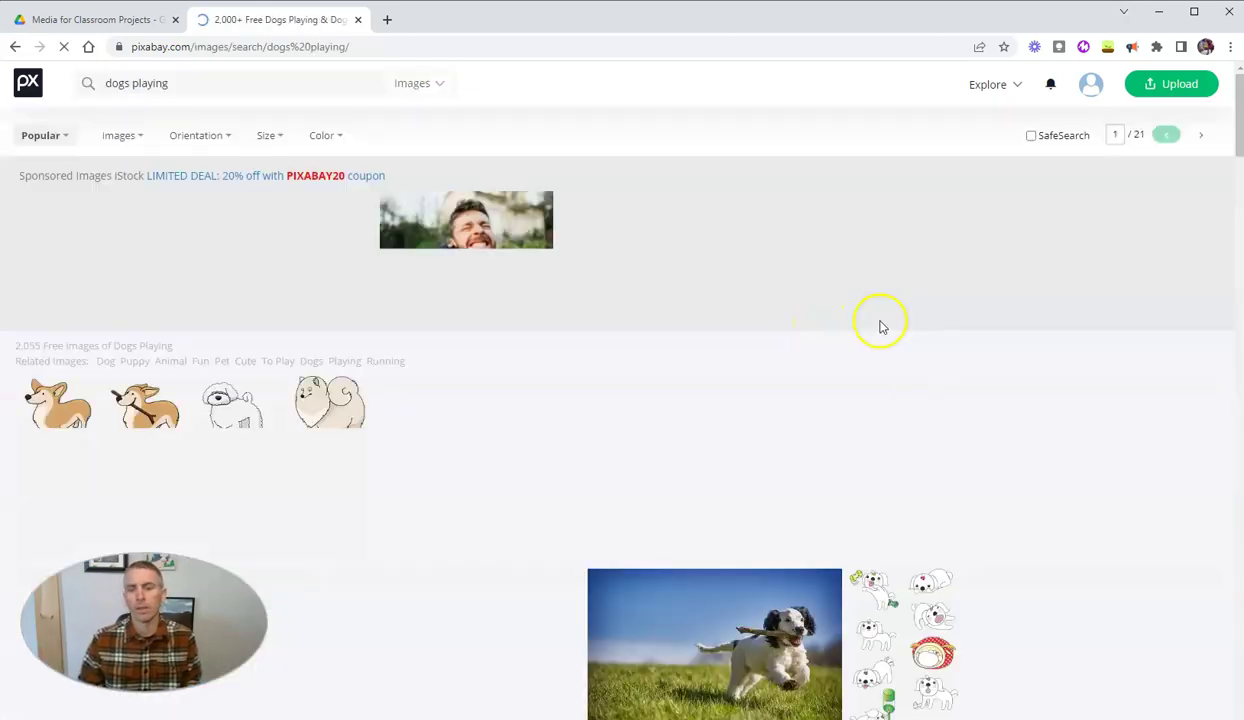
{"action": "scroll", "coordinate": [630, 445], "scroll_direction": "down", "scroll_amount": 2}
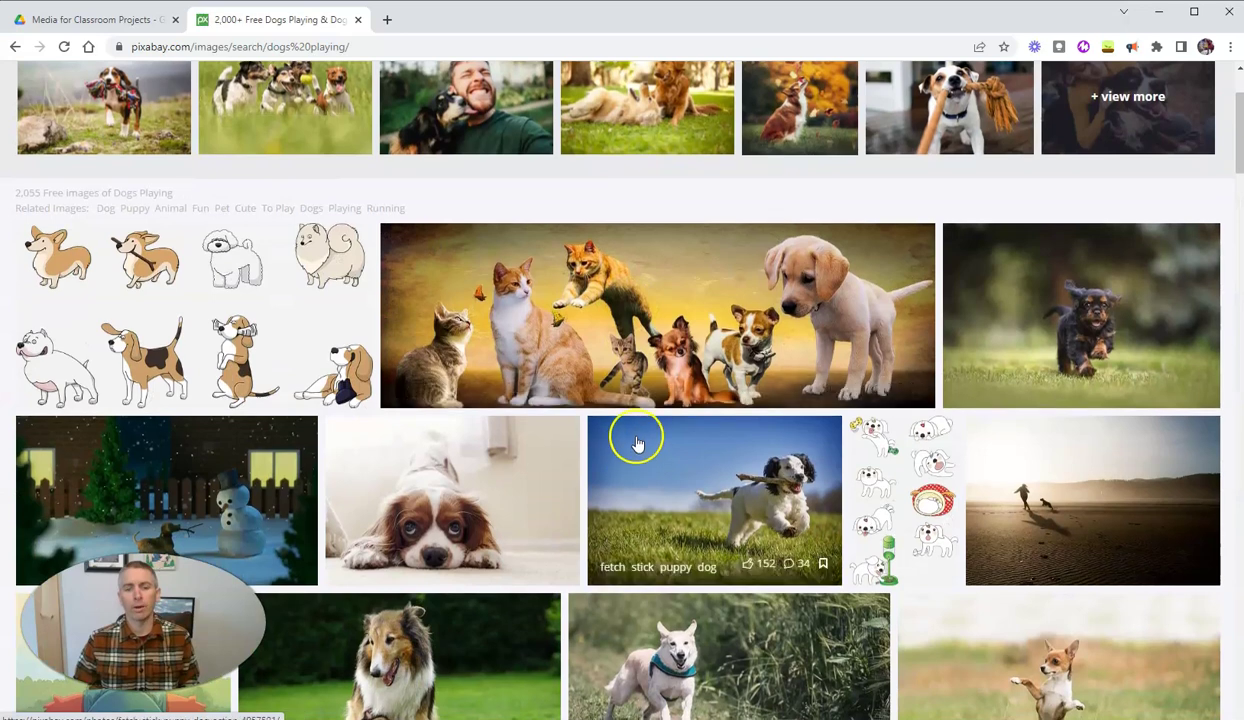
{"action": "scroll", "coordinate": [664, 395], "scroll_direction": "down", "scroll_amount": 1}
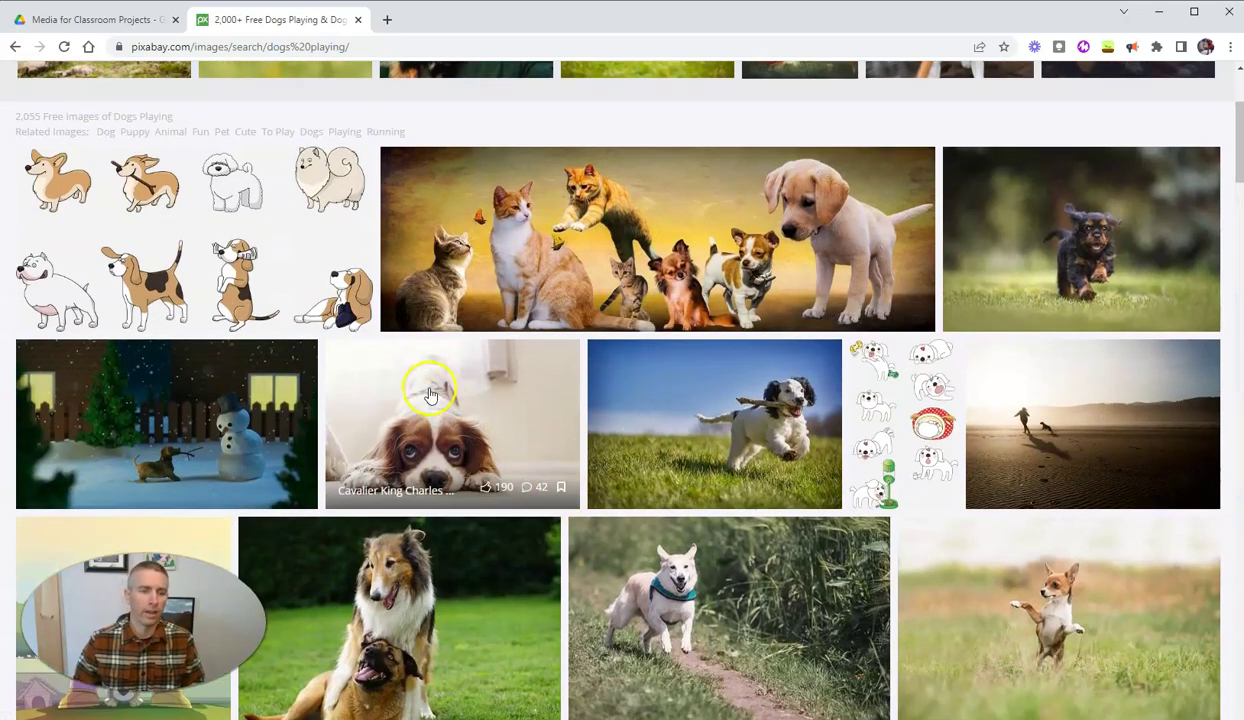
{"action": "scroll", "coordinate": [560, 420], "scroll_direction": "down", "scroll_amount": 2}
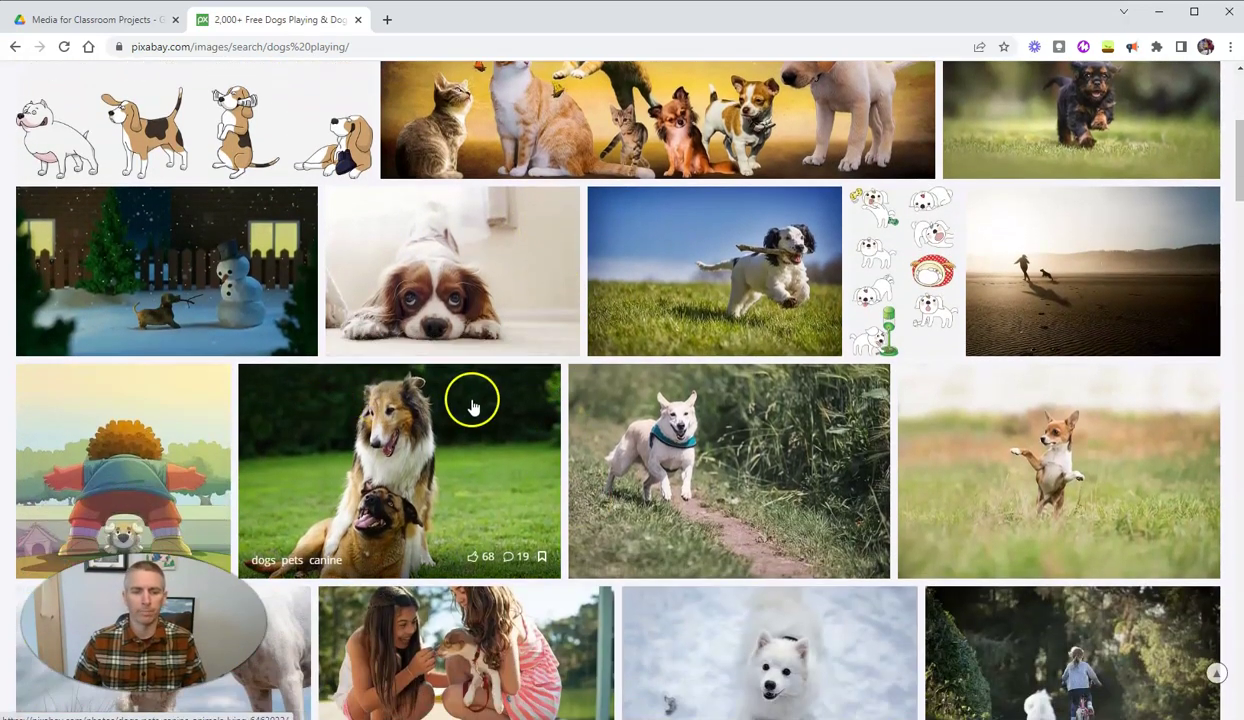
{"action": "left_click", "coordinate": [425, 424]}
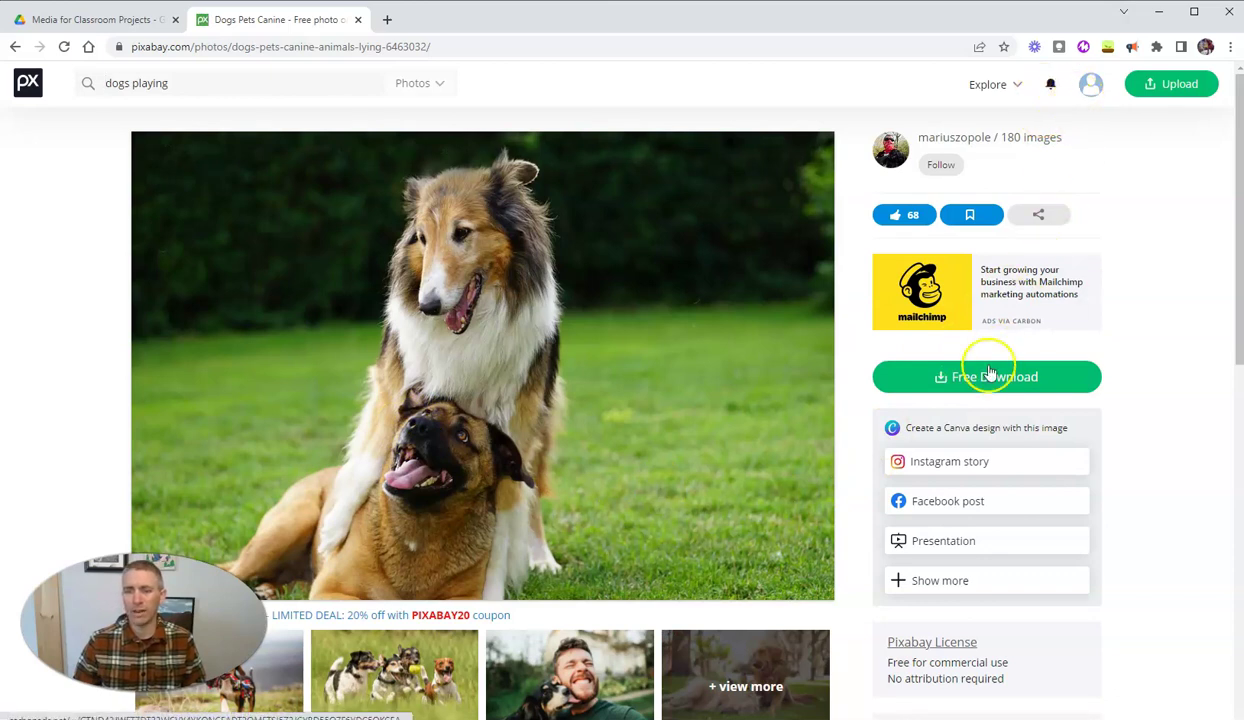
{"action": "left_click", "coordinate": [963, 385]}
{"action": "left_click", "coordinate": [940, 517]}
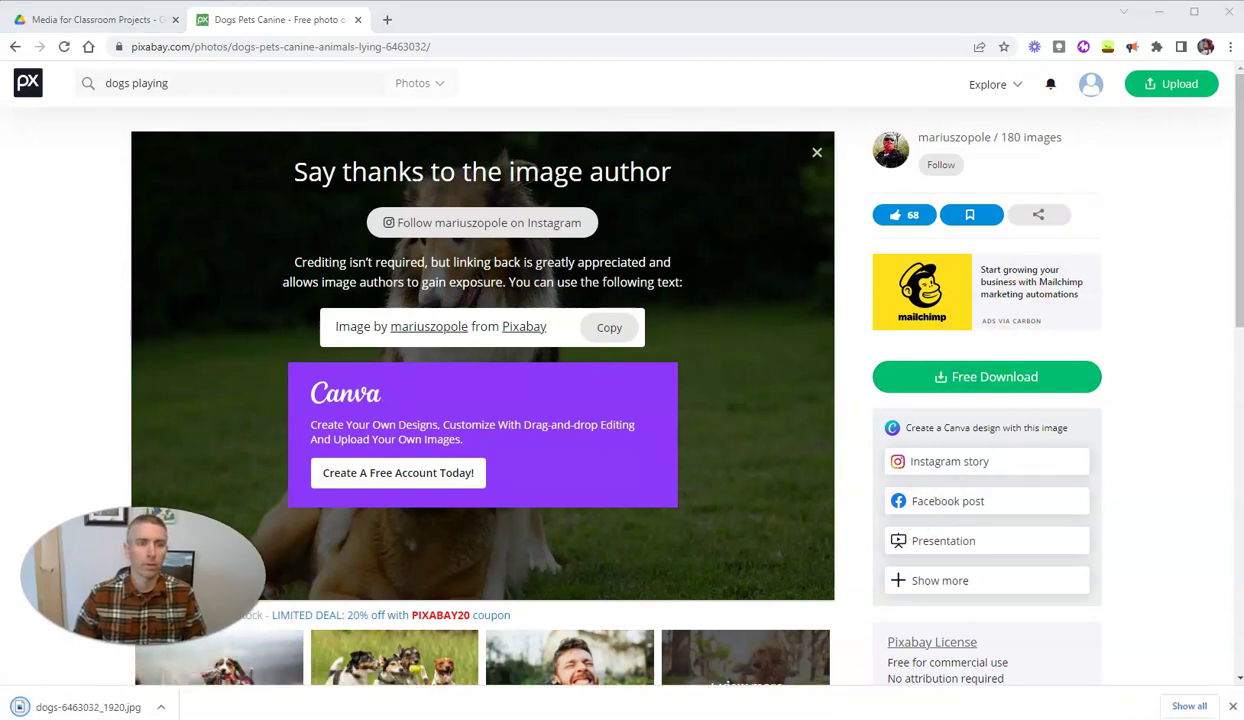
- Upload dogs-6463032_1920.jpg into the Media for Classroom Projects Drive folder
{"action": "left_click", "coordinate": [128, 22]}
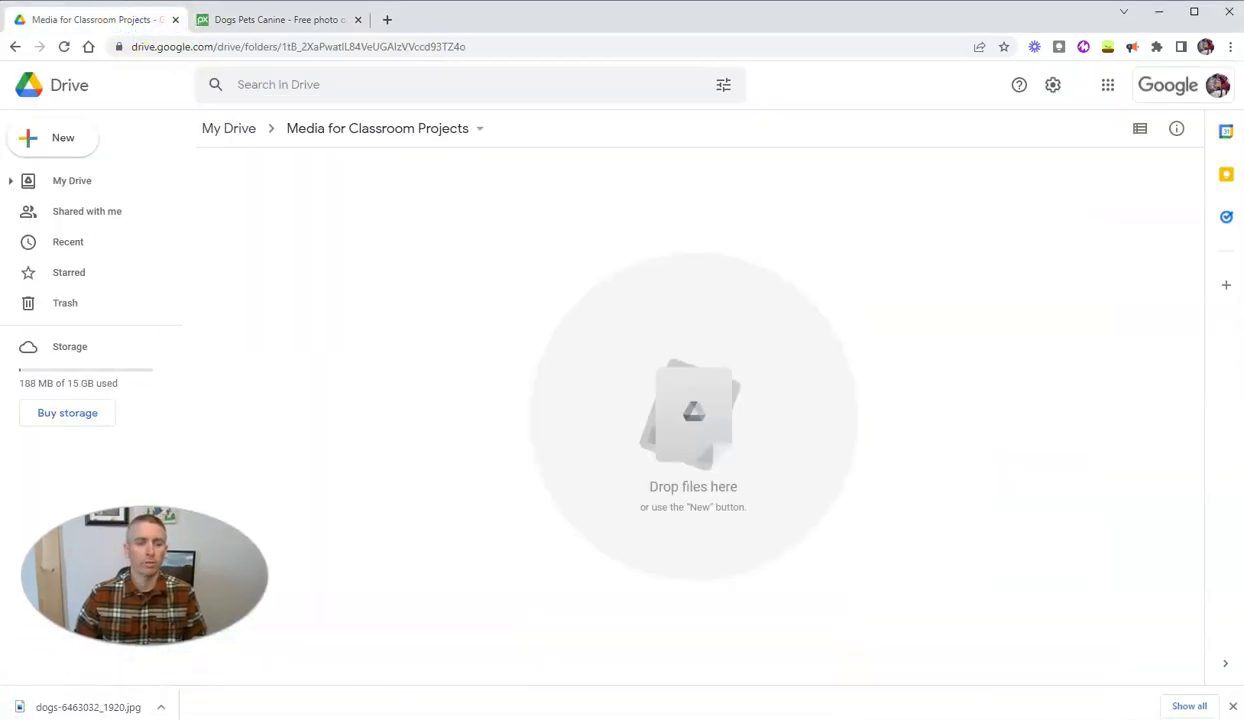
{"action": "left_click_drag", "start_coordinate": [100, 704], "coordinate": [681, 405]}
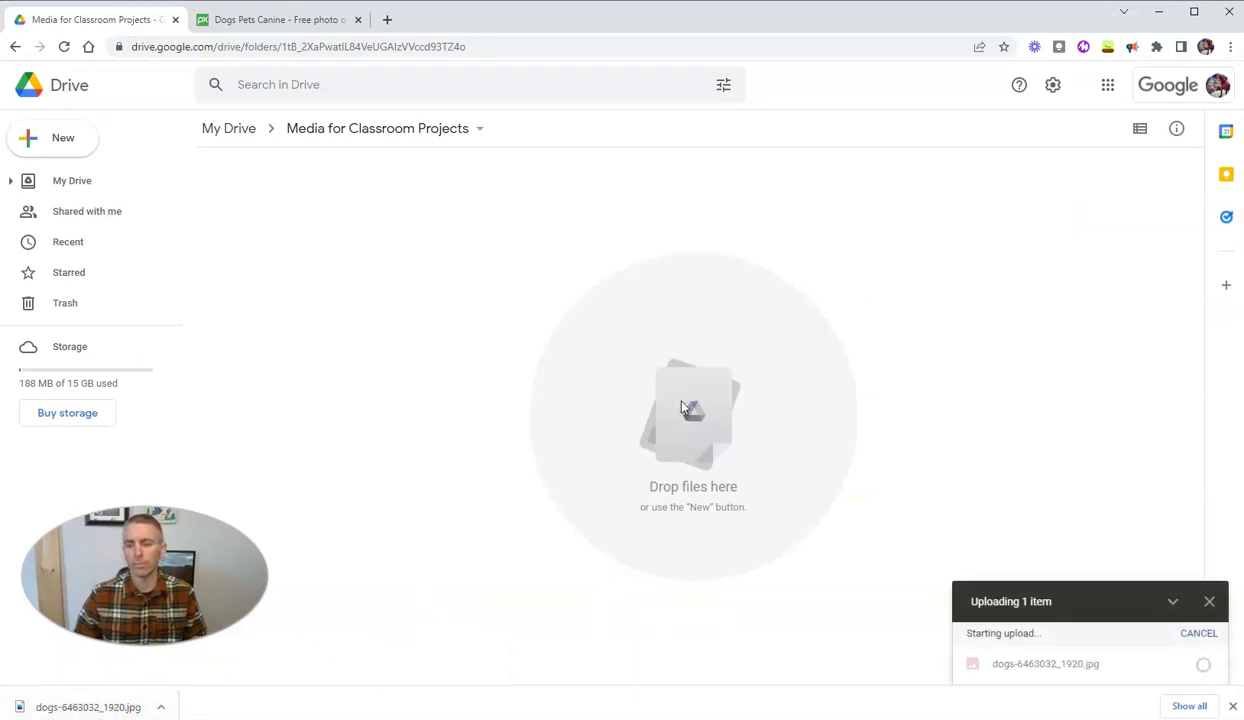
{"action": "left_click", "coordinate": [280, 19]}
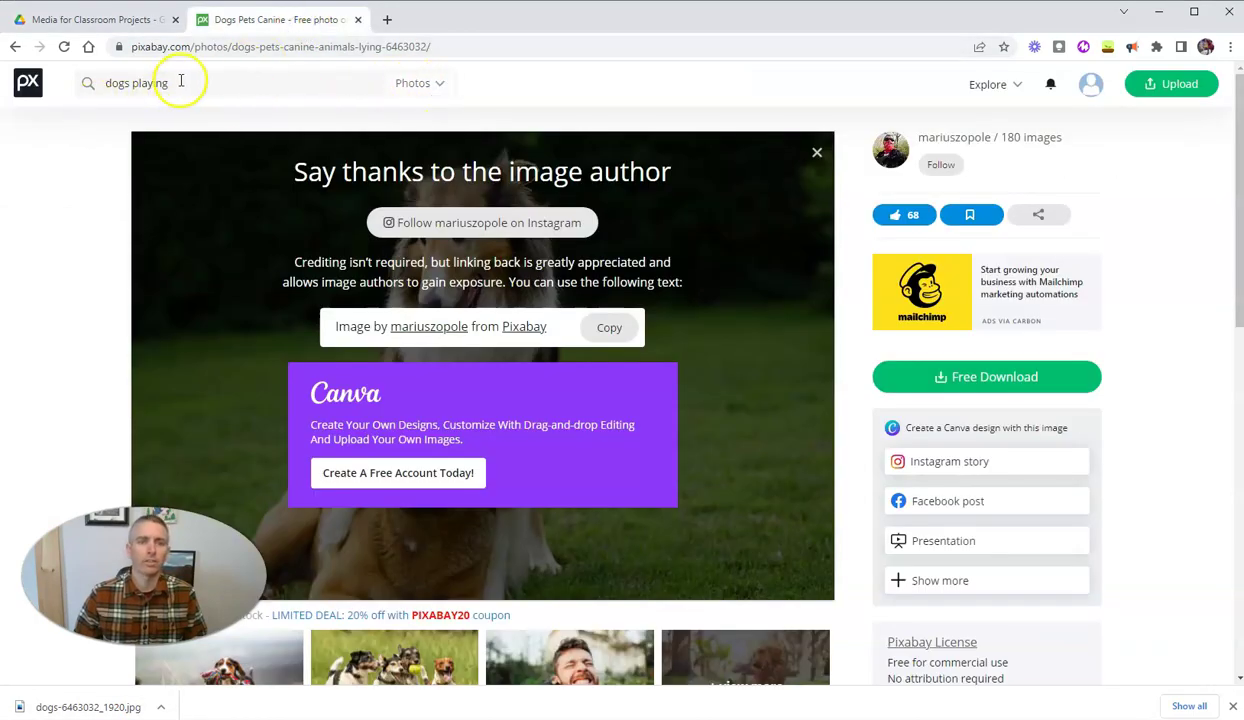
- Download the 14-second husky clip from Pixabay's 'dogs playing' video results as Dog - 77509.mp4
{"action": "left_click", "coordinate": [28, 84]}
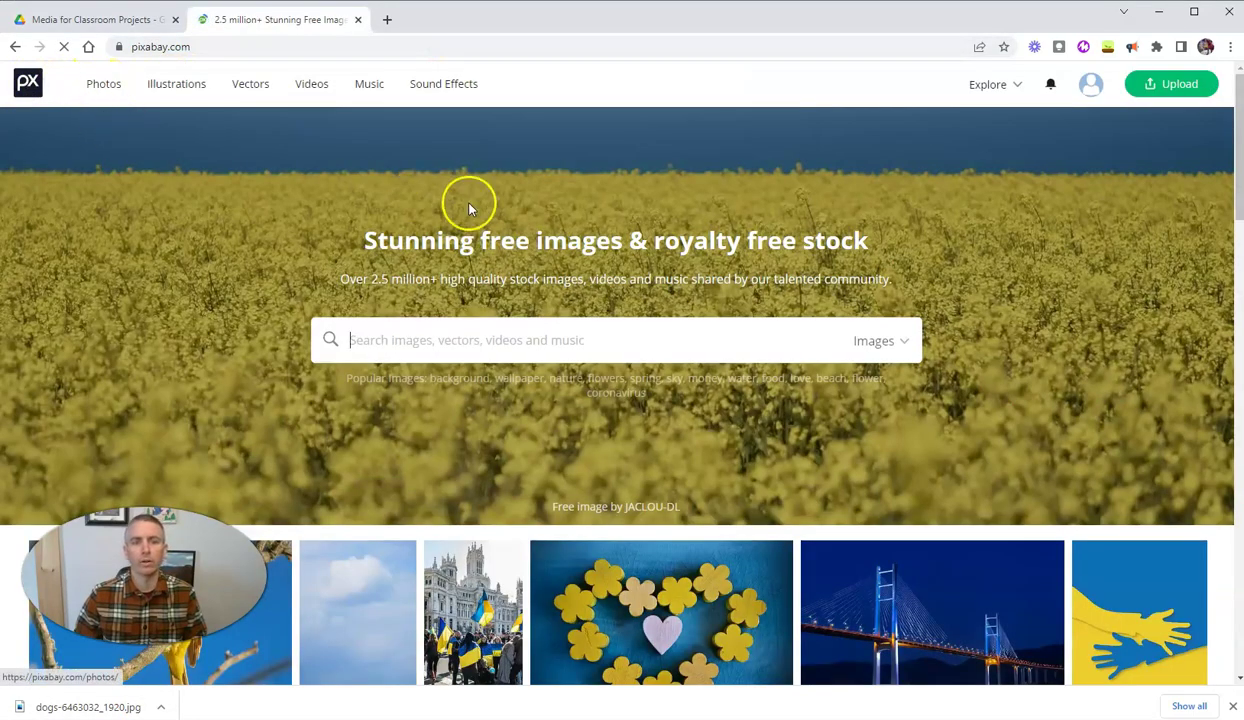
{"action": "left_click", "coordinate": [444, 333]}
{"action": "type", "text": "dogs playing"}
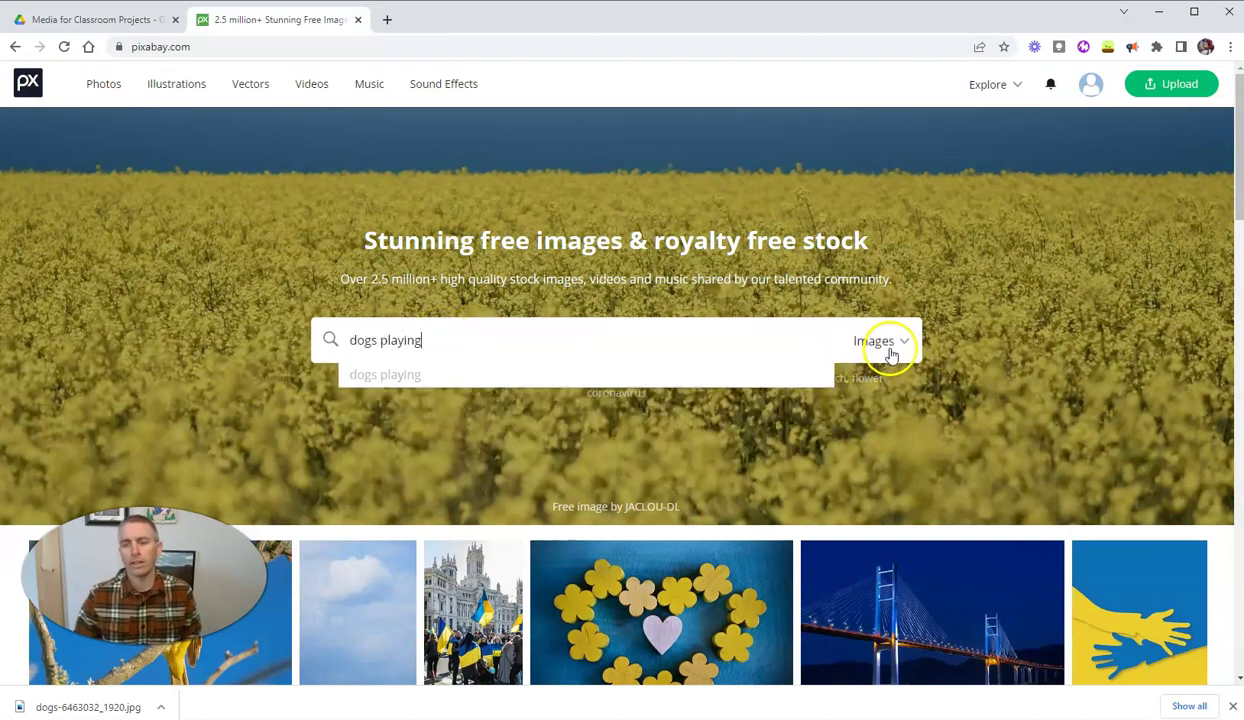
{"action": "left_click", "coordinate": [889, 344]}
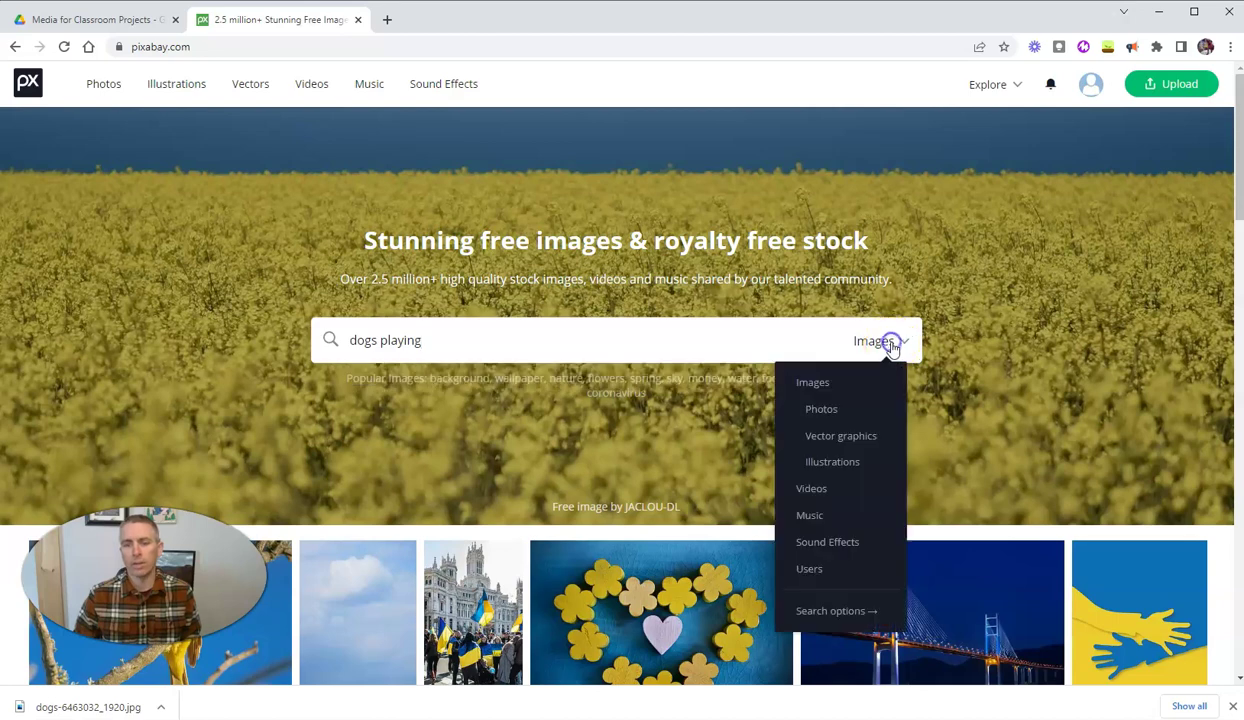
{"action": "left_click", "coordinate": [812, 489]}
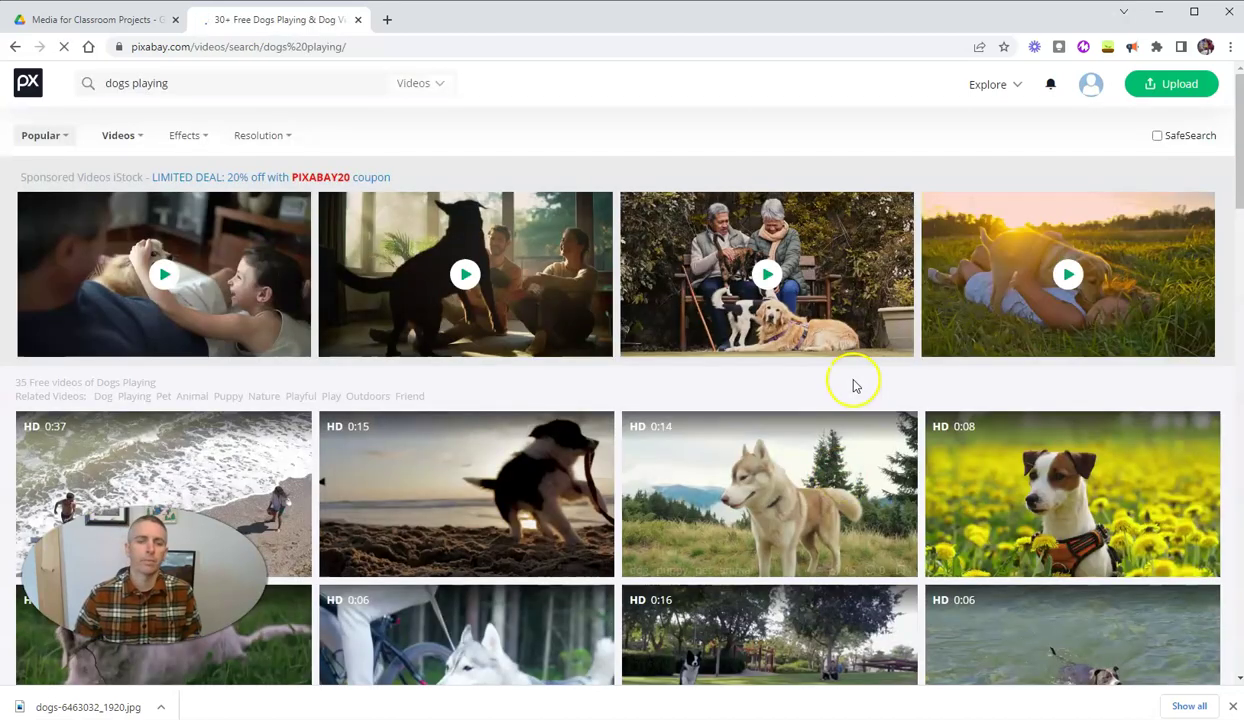
{"action": "scroll", "coordinate": [852, 378], "scroll_direction": "down", "scroll_amount": 3}
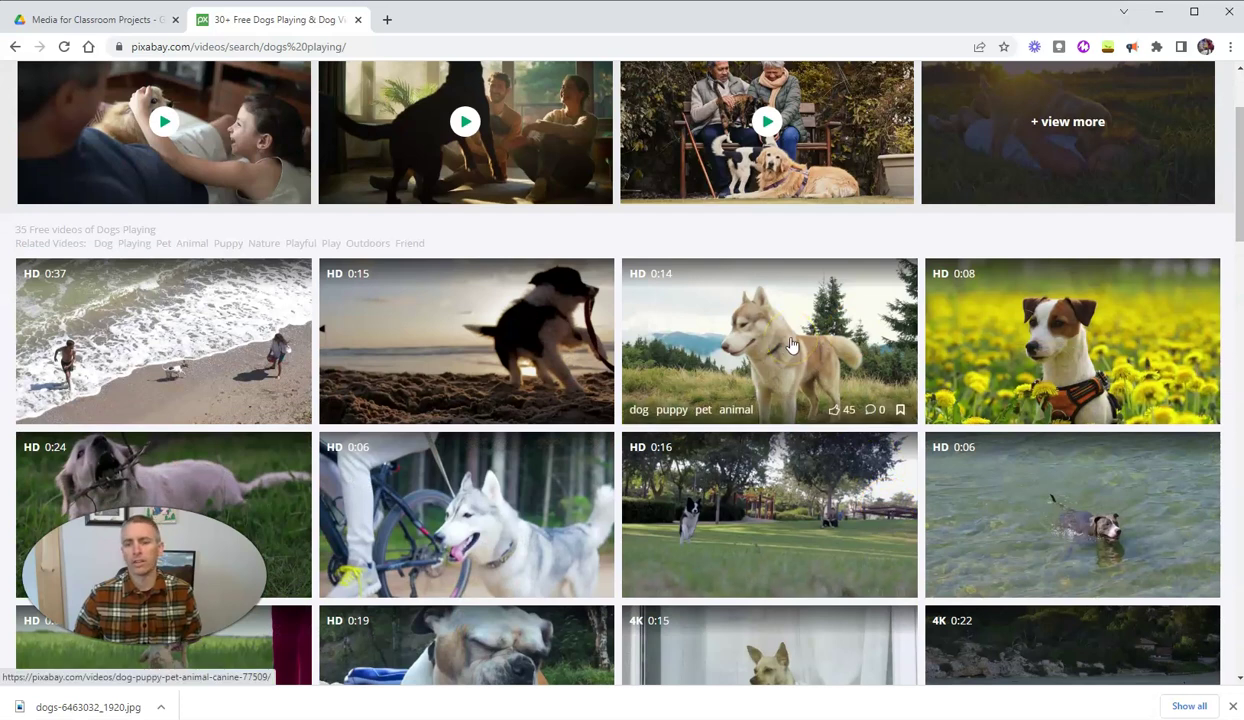
{"action": "left_click", "coordinate": [790, 345]}
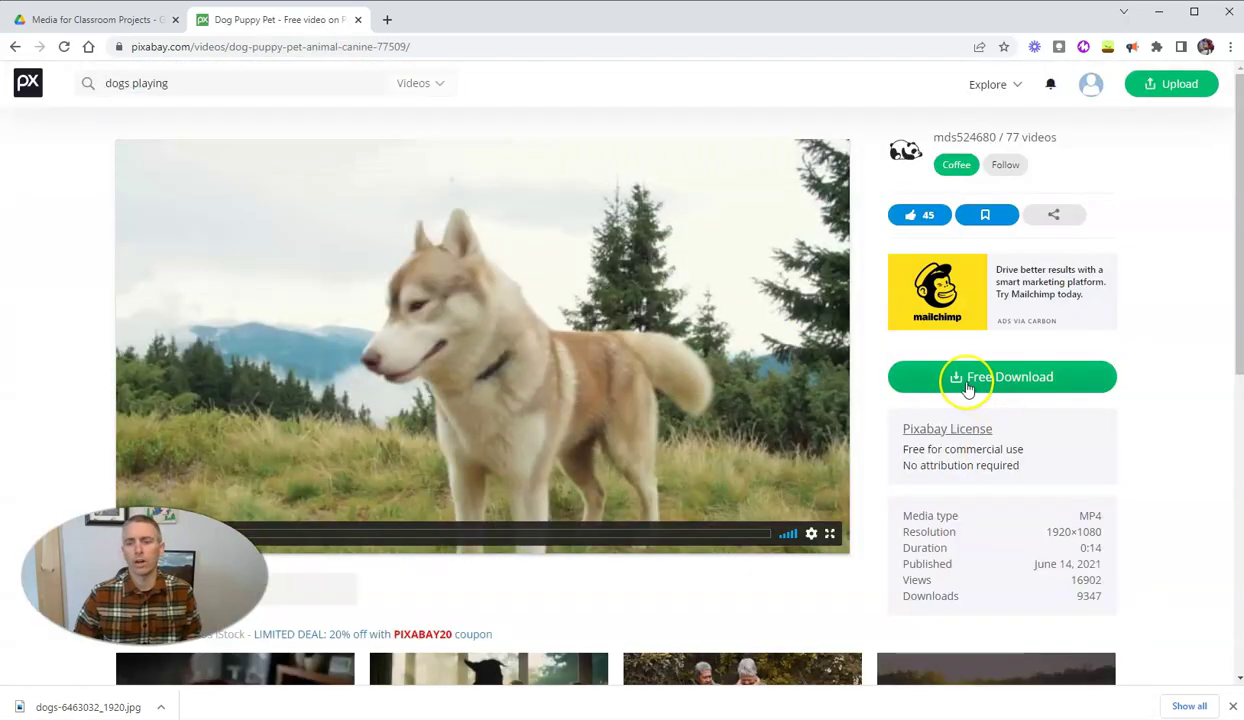
{"action": "left_click", "coordinate": [955, 378]}
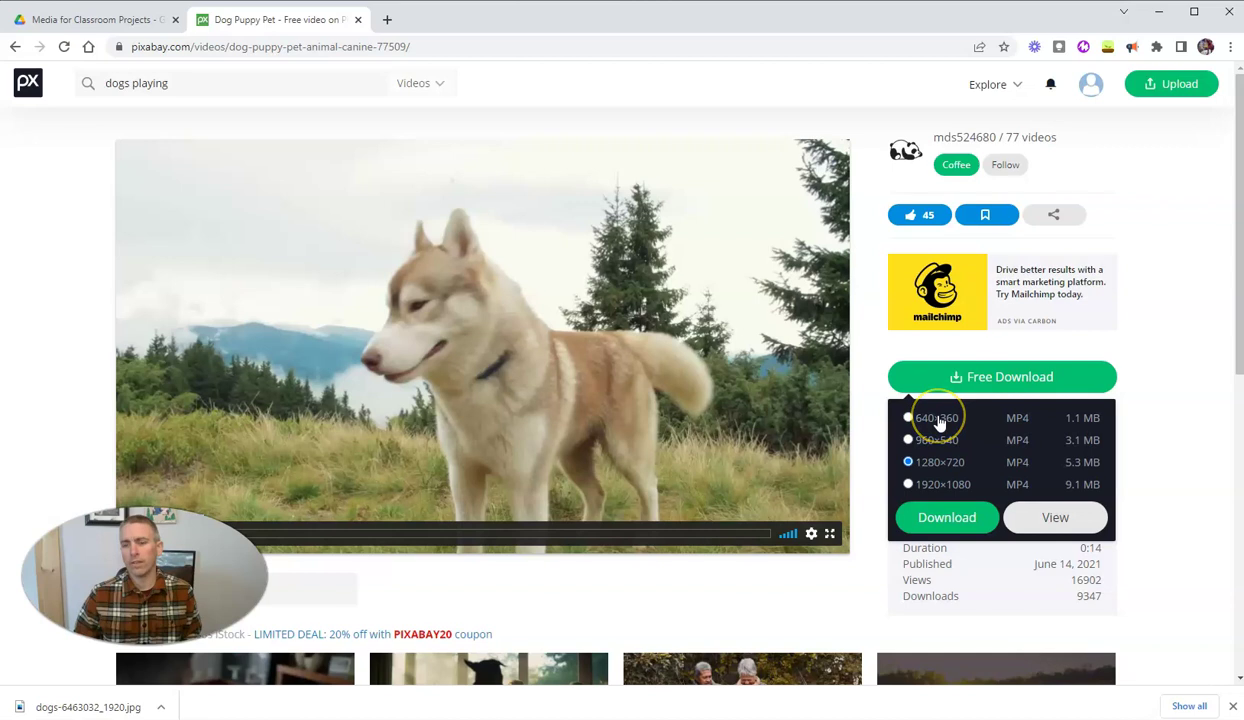
{"action": "left_click", "coordinate": [947, 516]}
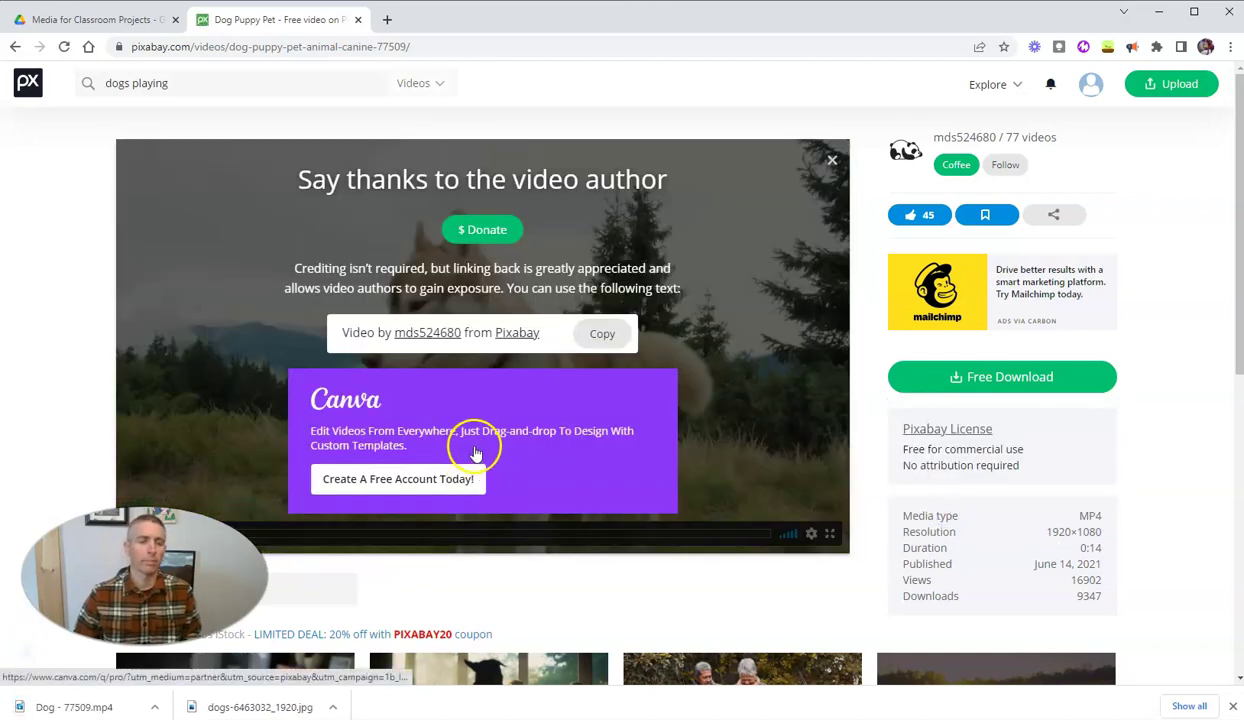
- Upload Dog - 77509.mp4 into the Media for Classroom Projects folder beside the photo
{"action": "left_click", "coordinate": [93, 21]}
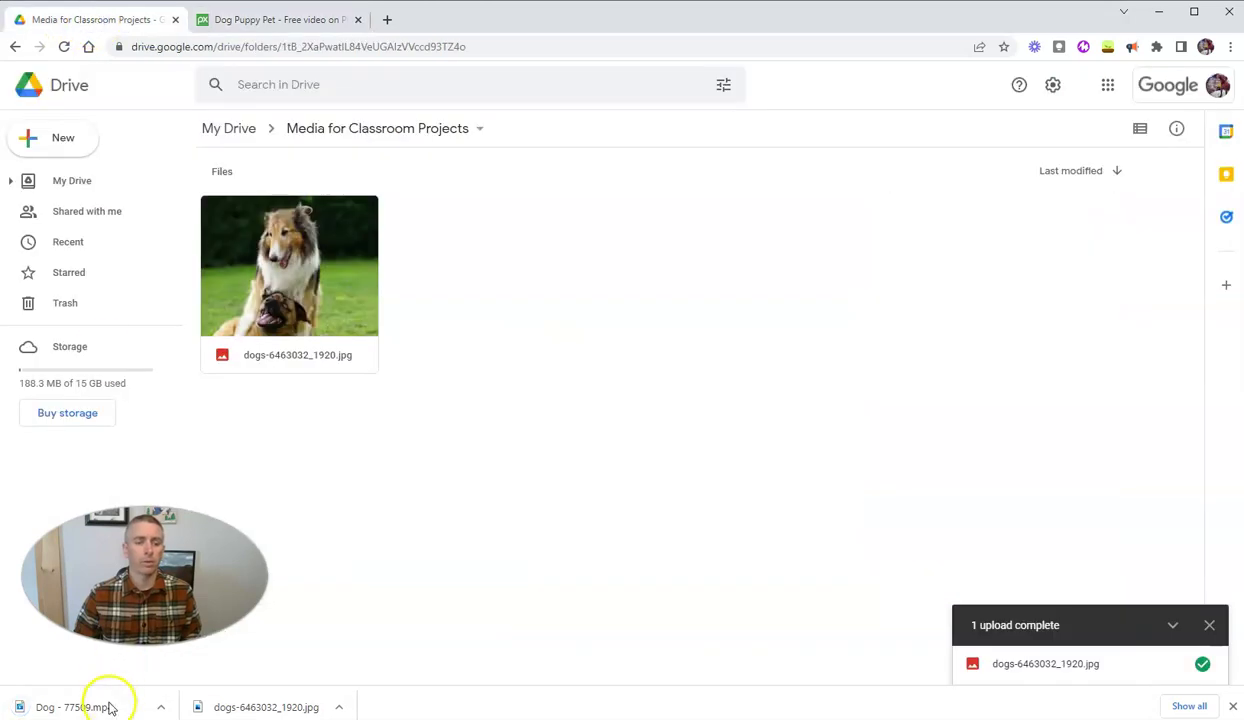
{"action": "left_click_drag", "start_coordinate": [105, 705], "coordinate": [565, 345]}
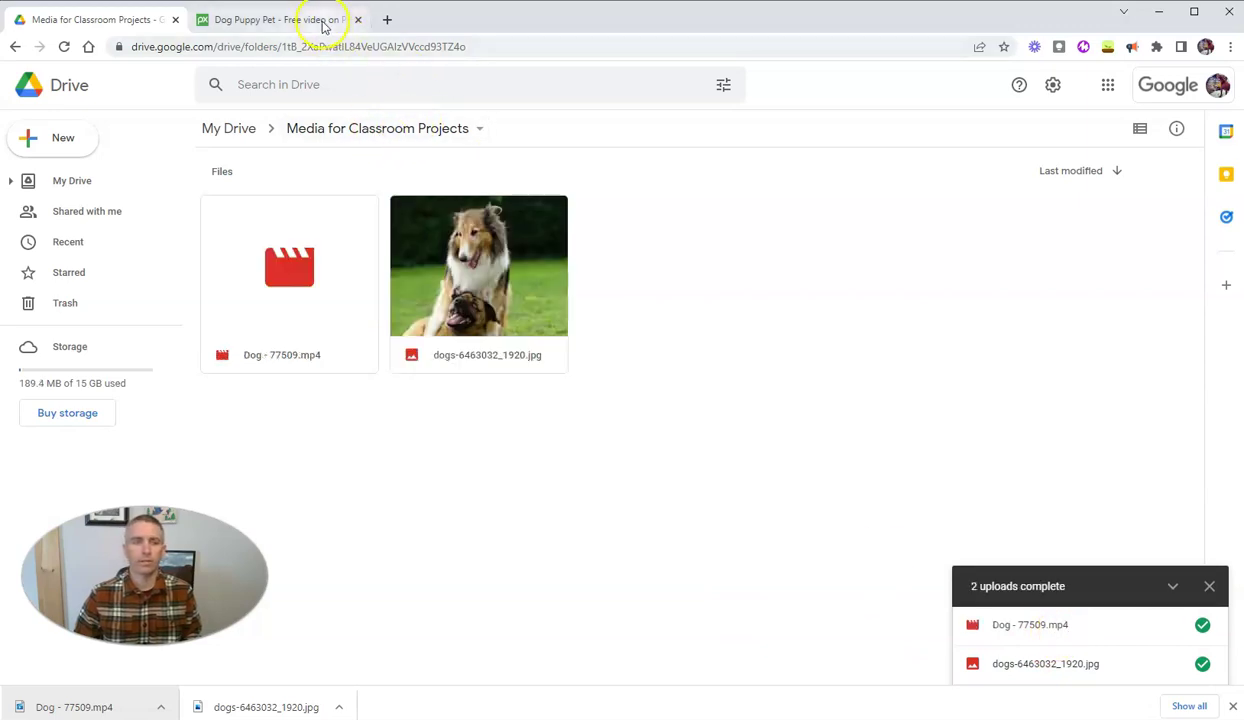
{"action": "left_click", "coordinate": [322, 21]}
- Download the Rainbows and Puppy Dogs mp3 from Pixabay's 'dogs' music search and upload it to Drive
{"action": "left_click", "coordinate": [436, 86]}
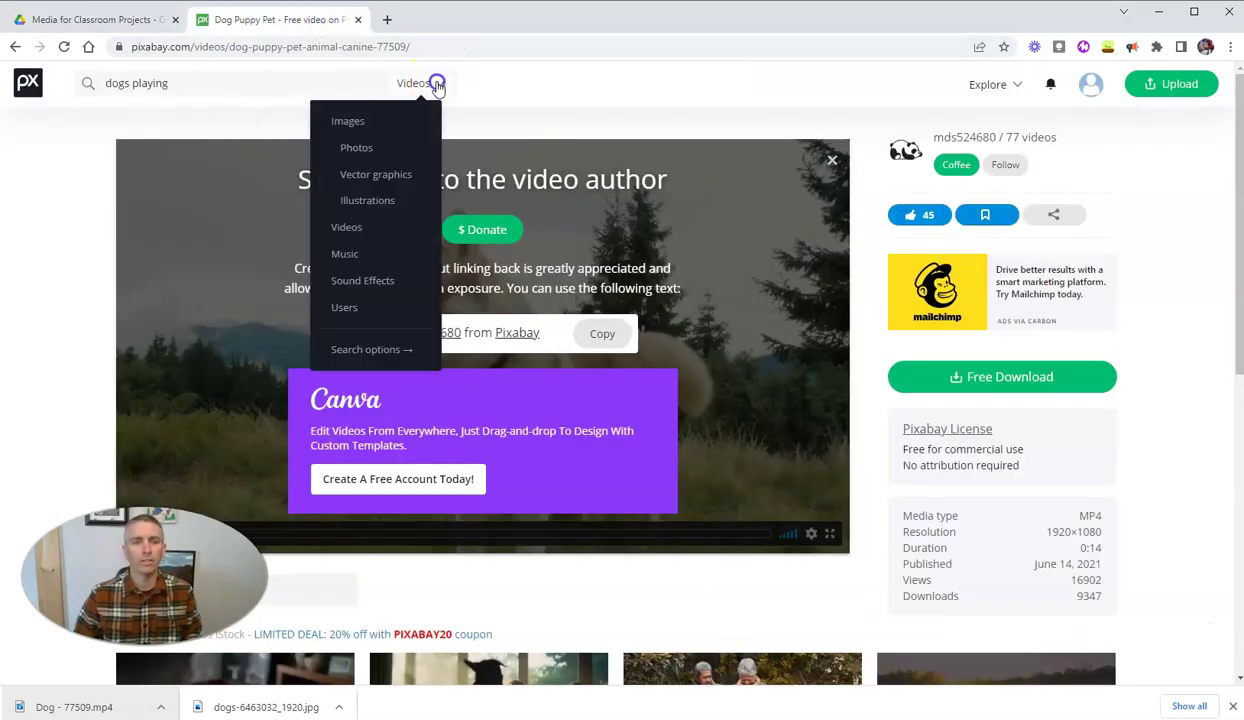
{"action": "left_click", "coordinate": [350, 255]}
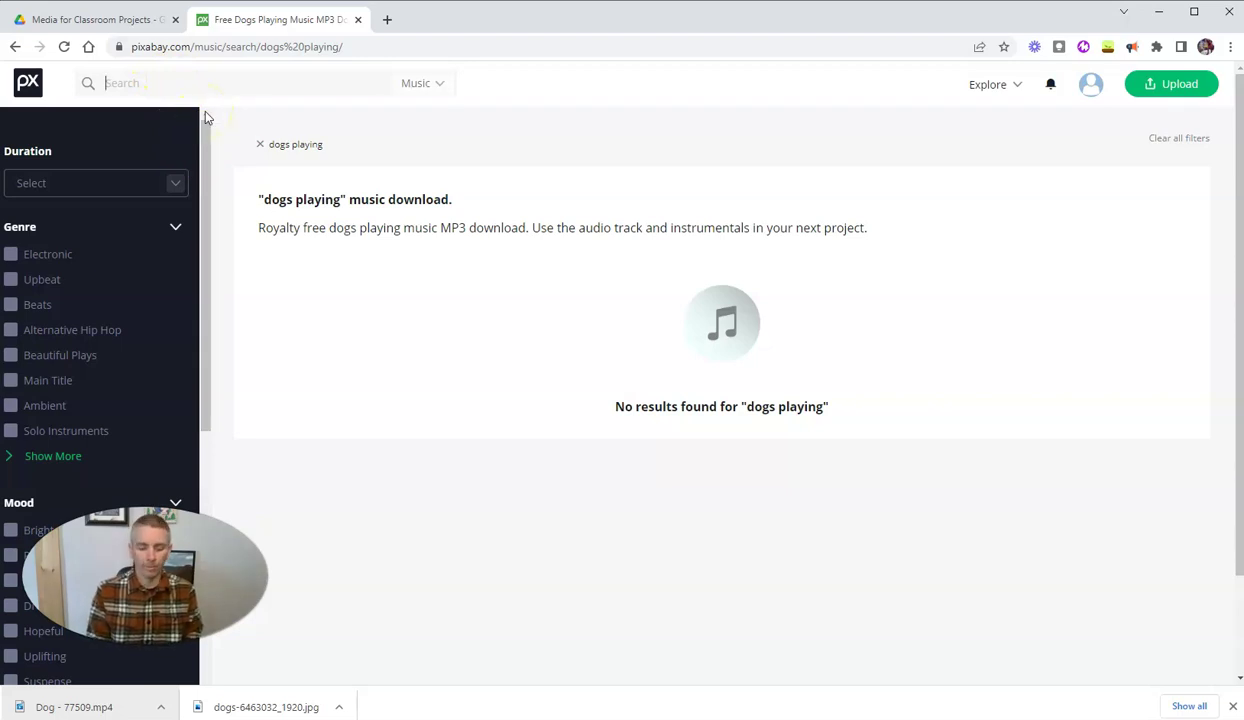
{"action": "type", "text": "dogs"}
{"action": "key", "text": "Return"}
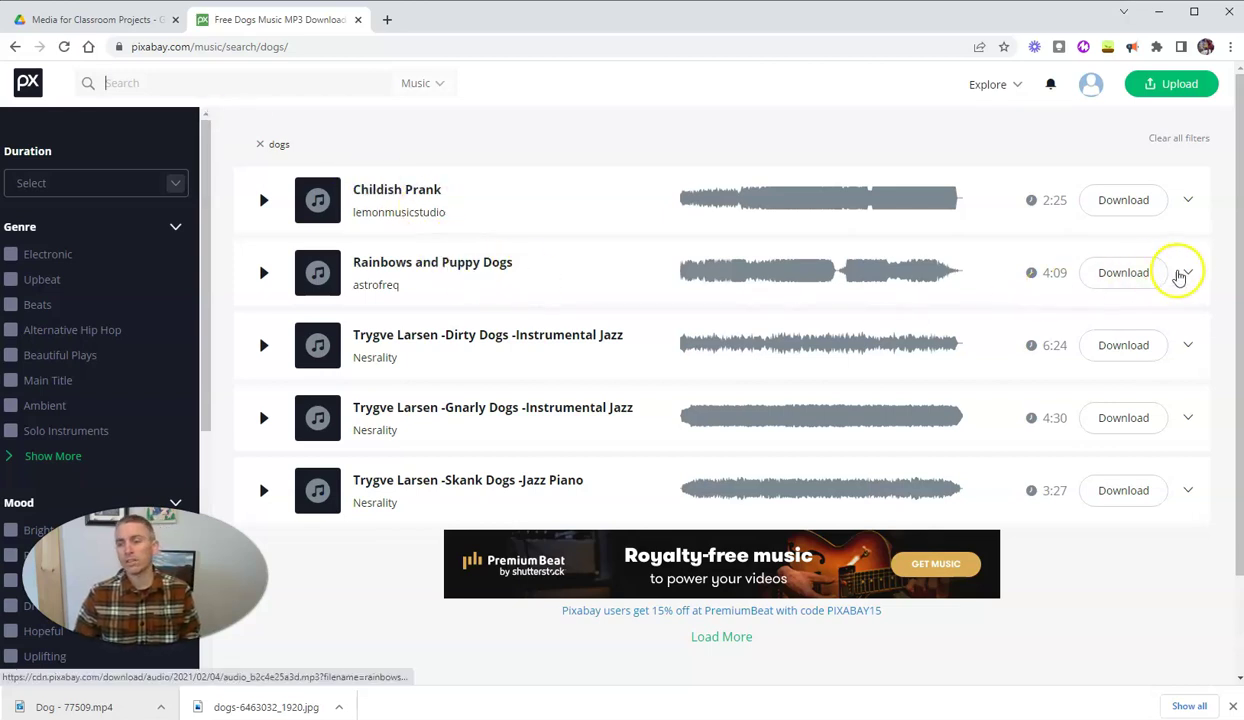
{"action": "left_click", "coordinate": [1124, 273]}
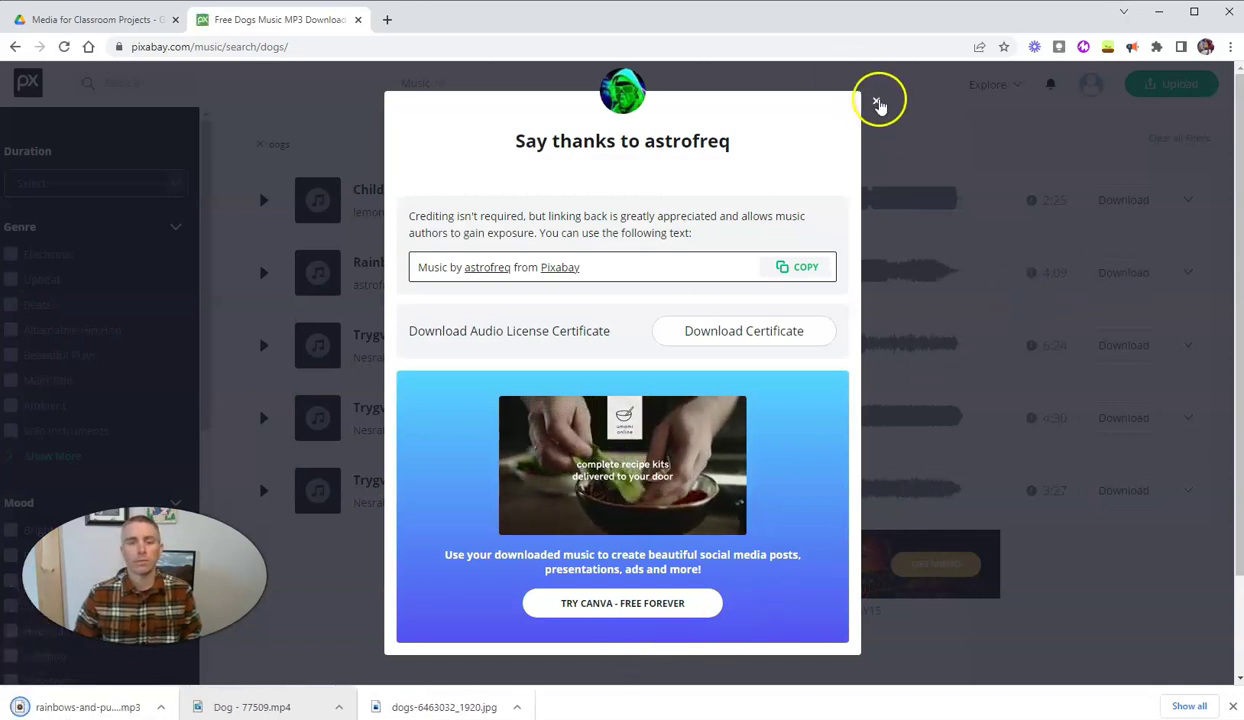
{"action": "left_click", "coordinate": [876, 104]}
{"action": "left_click", "coordinate": [113, 22]}
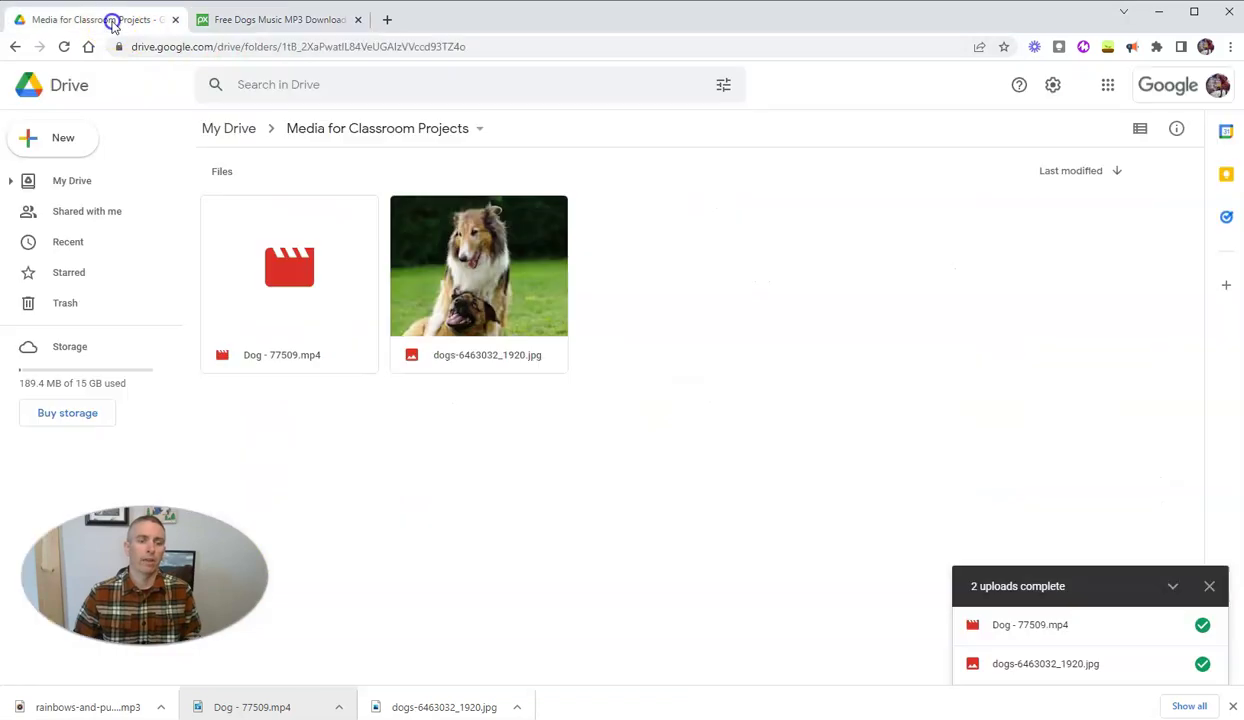
{"action": "left_click_drag", "start_coordinate": [97, 707], "coordinate": [746, 336]}
- Search Pixabay sound effects for 'dog barking' and expand the Group of Dogs Barking details
{"action": "left_click", "coordinate": [300, 19]}
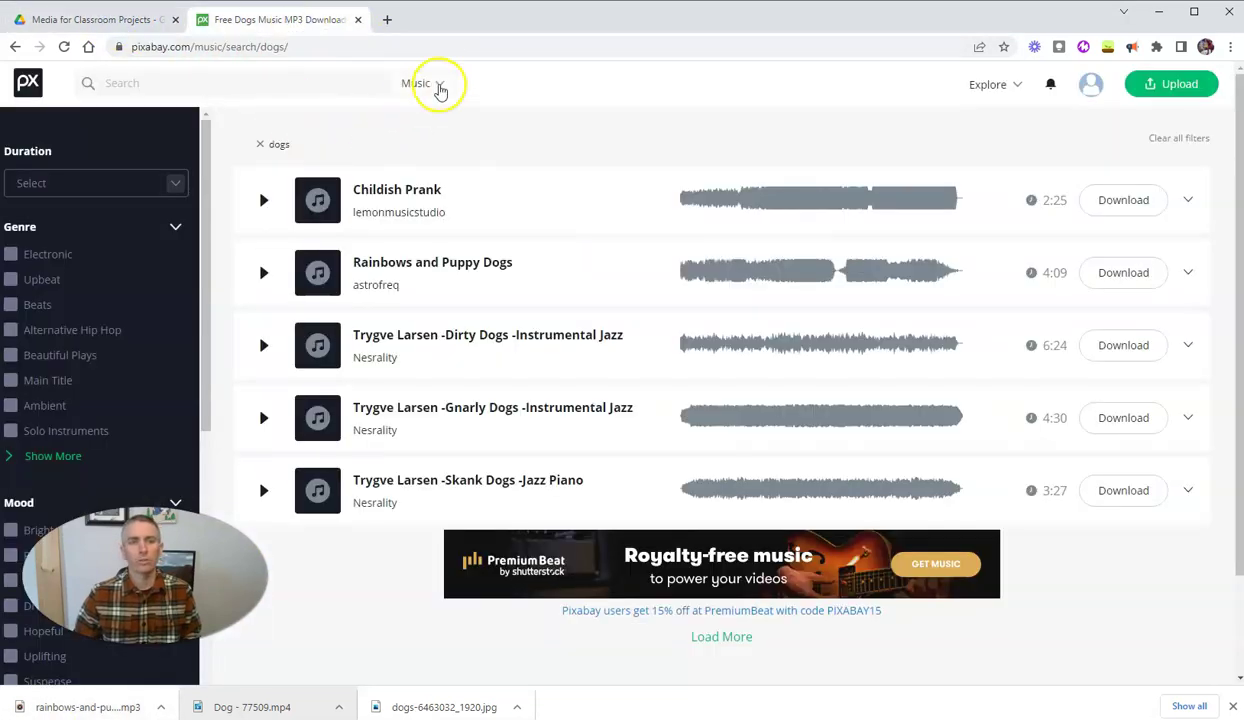
{"action": "left_click", "coordinate": [439, 86]}
{"action": "left_click", "coordinate": [388, 279]}
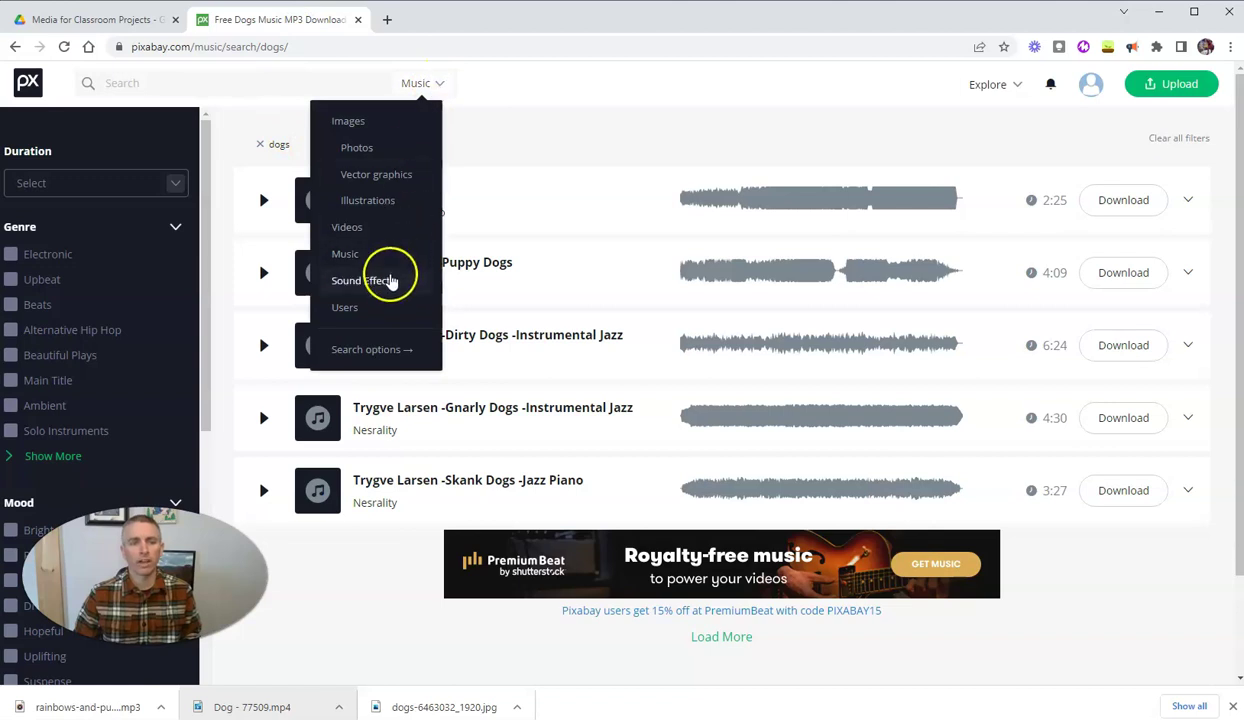
{"action": "left_click", "coordinate": [110, 105]}
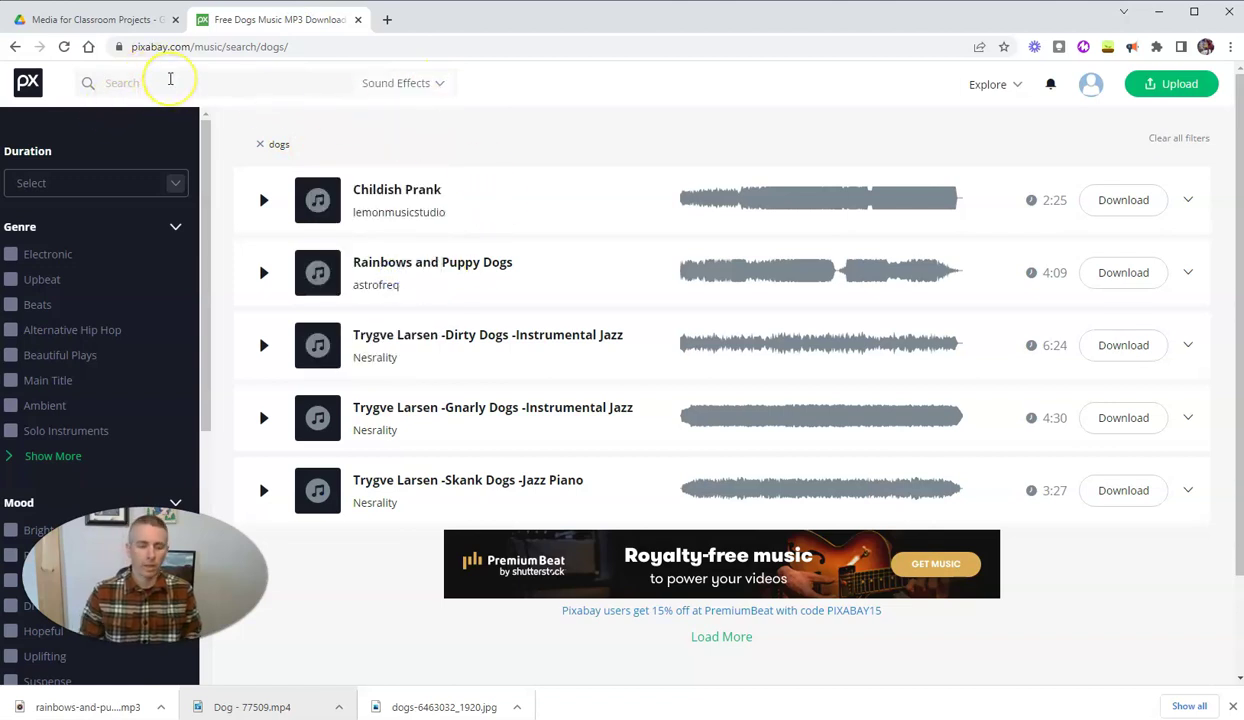
{"action": "type", "text": "dog barking"}
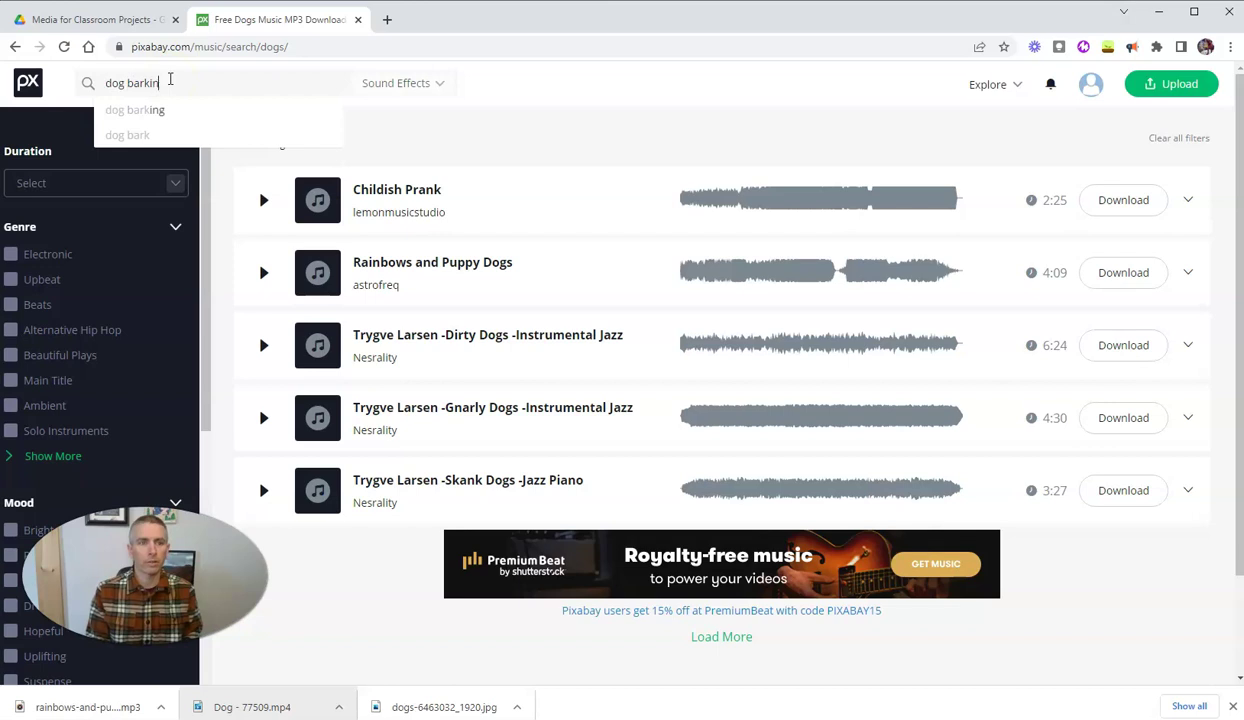
{"action": "key", "text": "Return"}
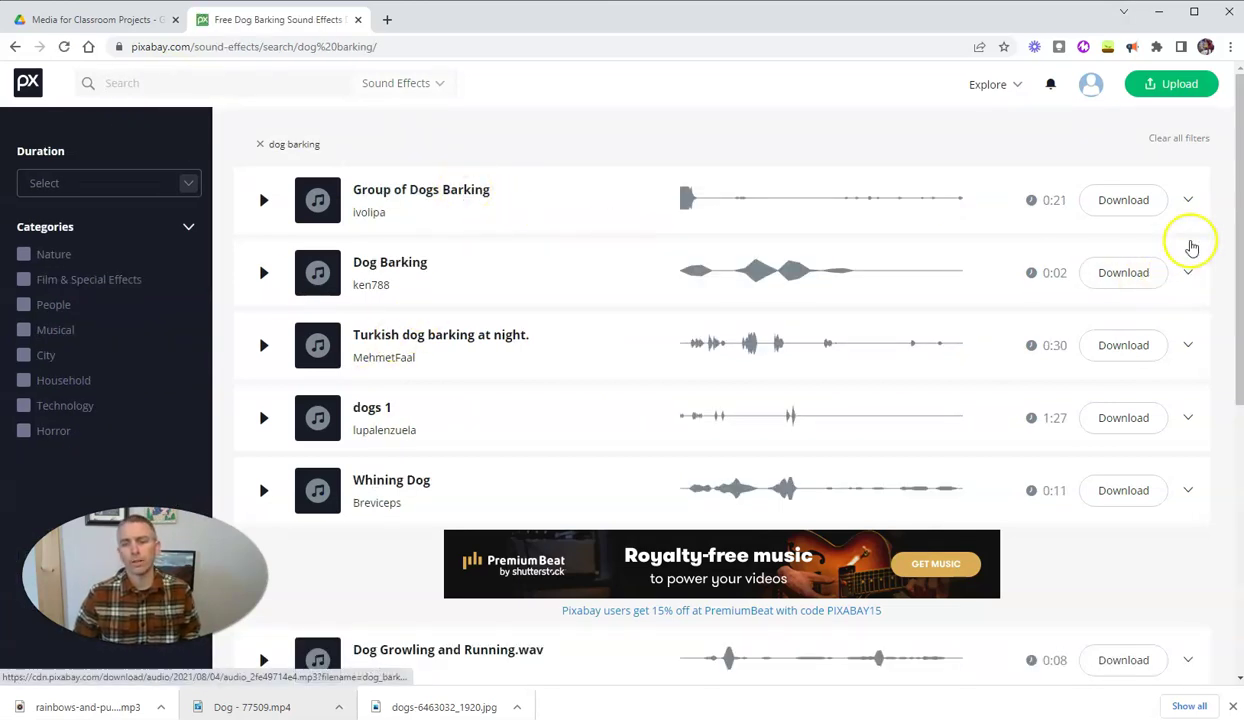
{"action": "left_click", "coordinate": [1188, 202]}
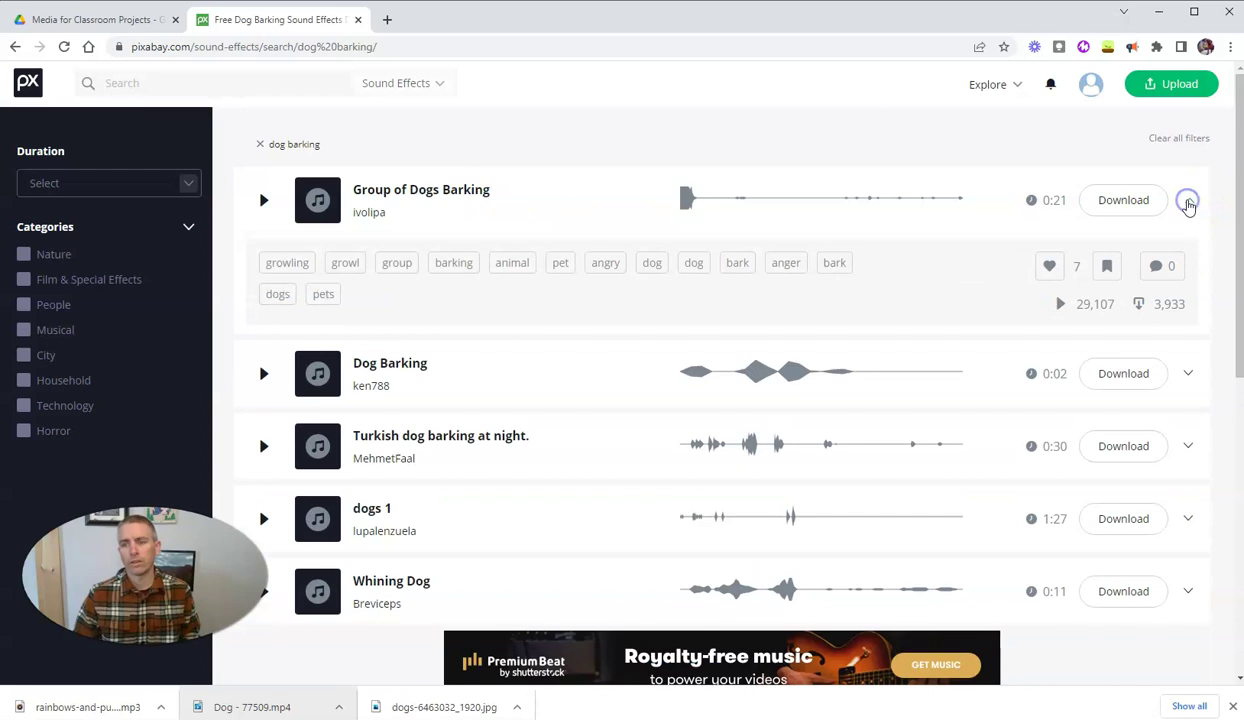
- Download group_of_dogs_barking-7013.mp3 and upload it into the Drive classroom folder
{"action": "left_click", "coordinate": [1126, 200]}
{"action": "left_click", "coordinate": [100, 19]}
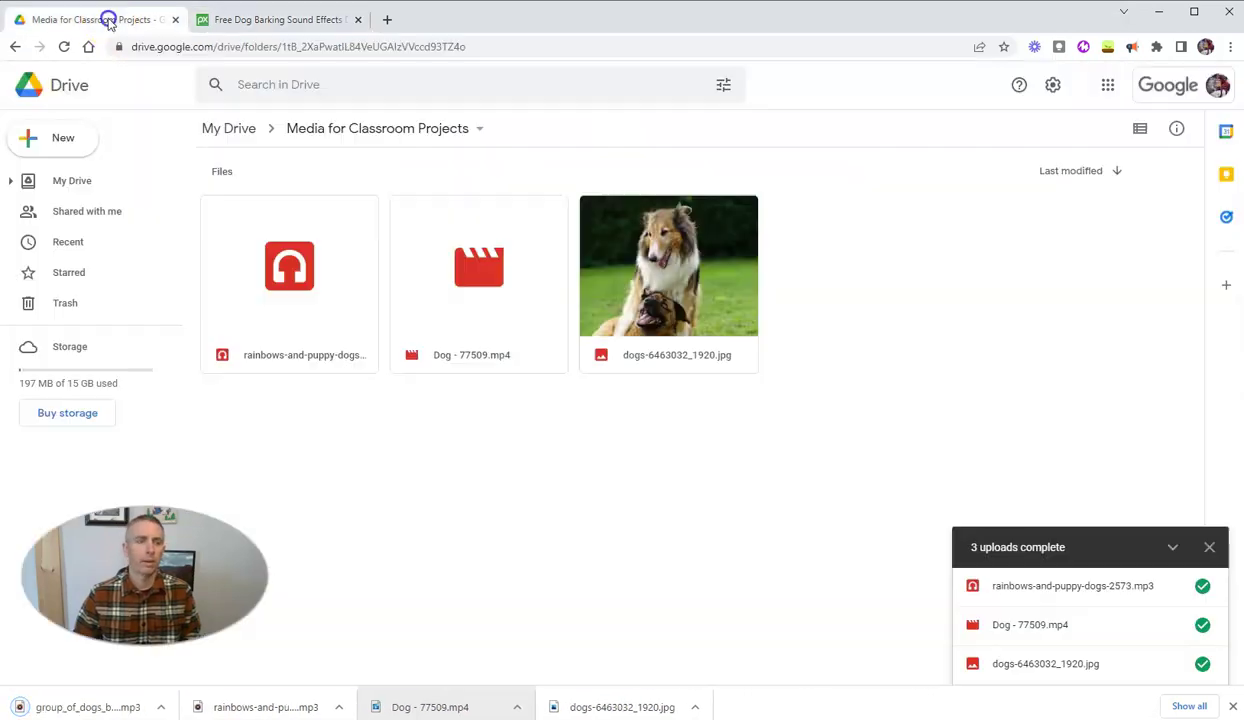
{"action": "left_click_drag", "start_coordinate": [78, 705], "coordinate": [886, 334]}
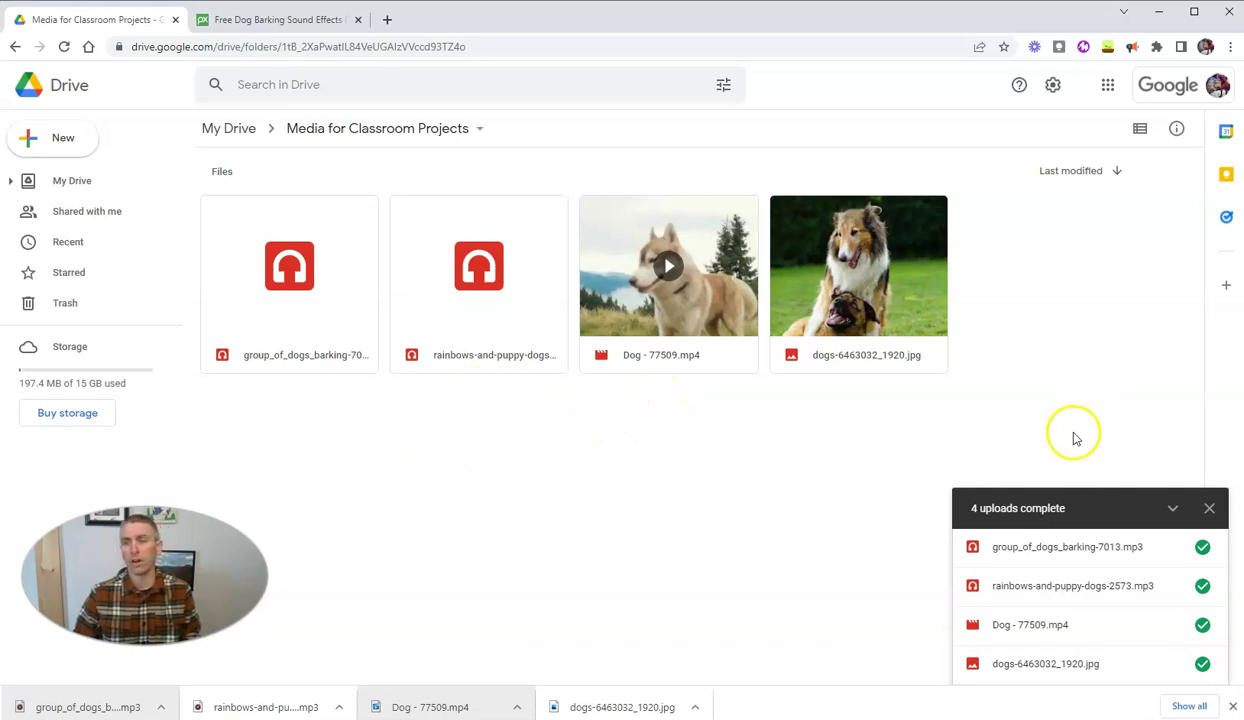
{"action": "left_click", "coordinate": [1209, 508]}
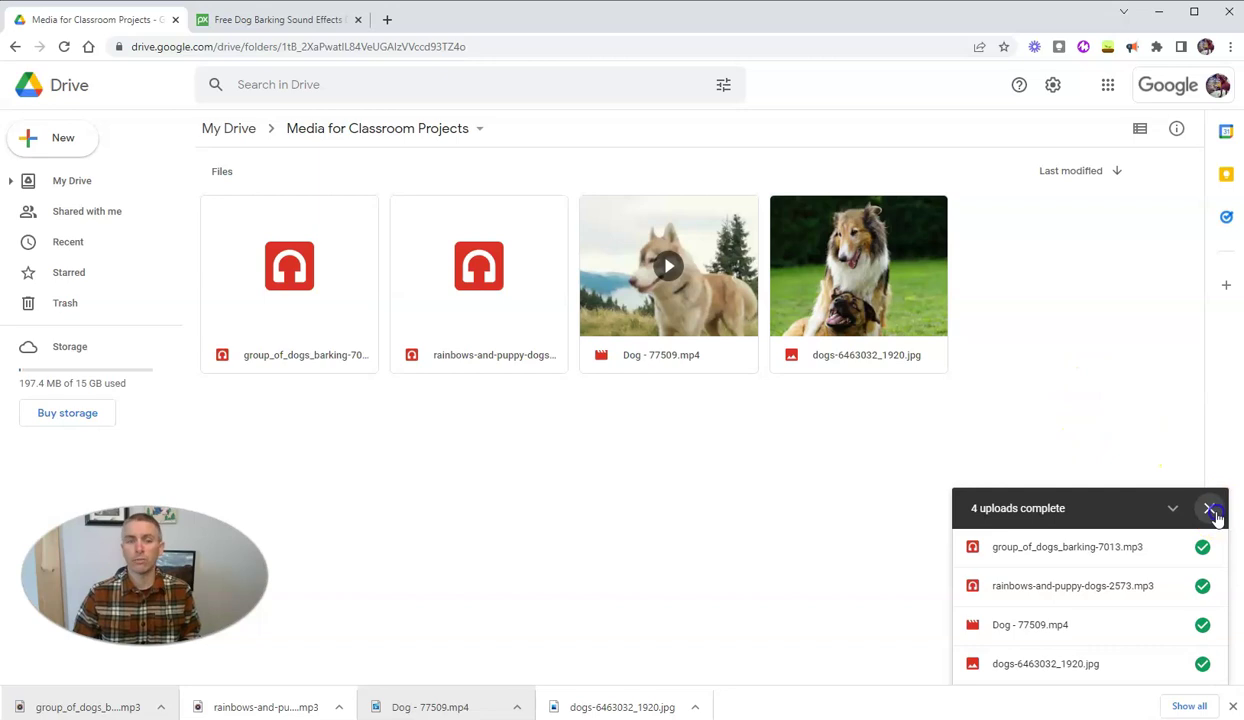
- Copy the folder's link and set General access to Anyone with the link as Editor
{"action": "left_click", "coordinate": [480, 130]}
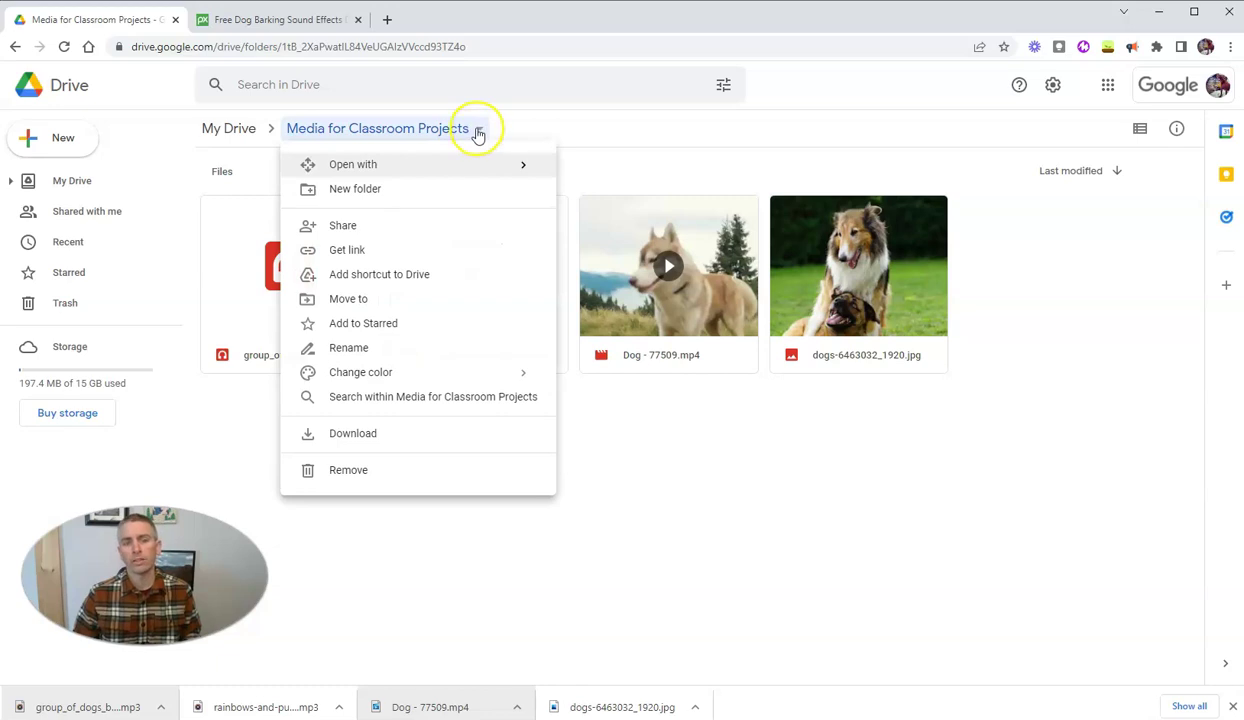
{"action": "left_click", "coordinate": [364, 230]}
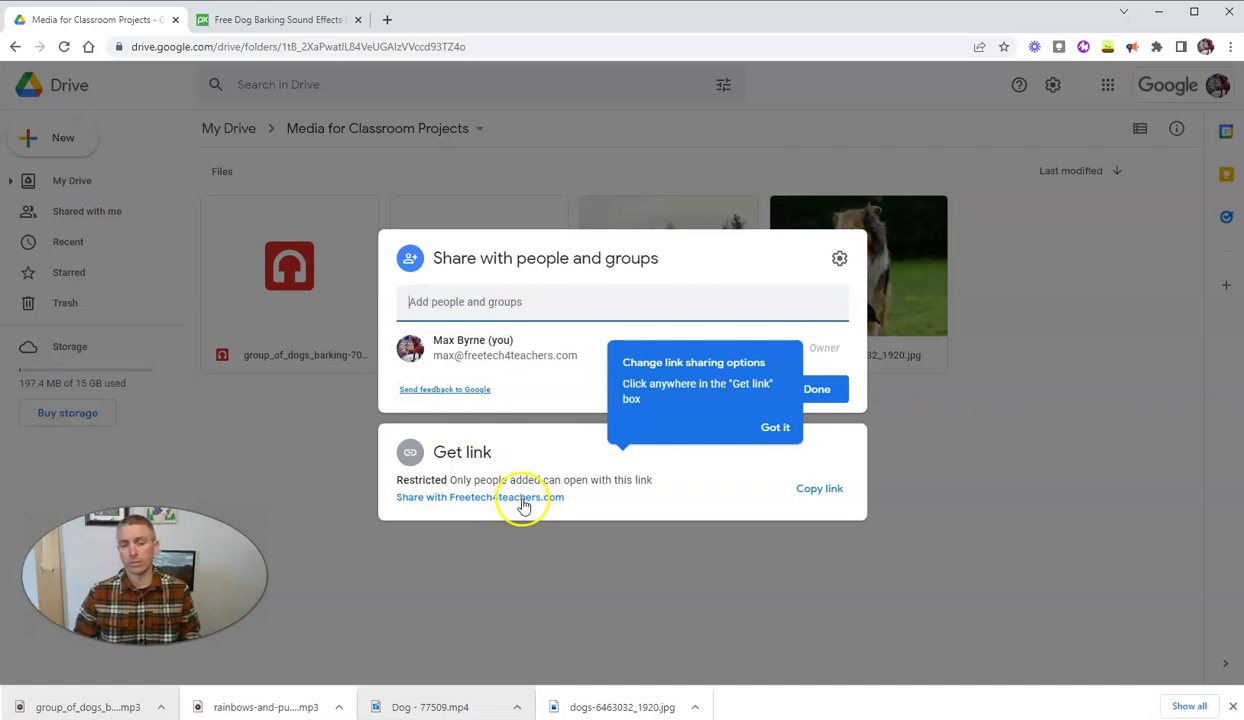
{"action": "left_click", "coordinate": [820, 490]}
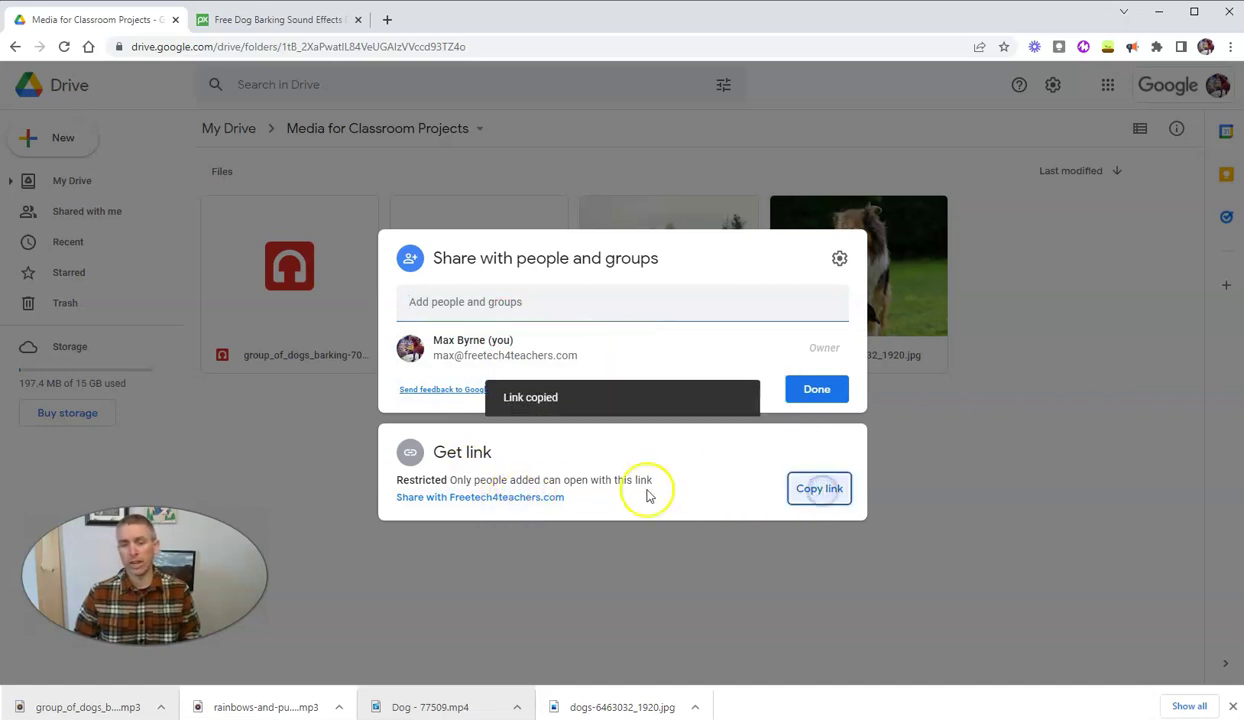
{"action": "left_click", "coordinate": [525, 497]}
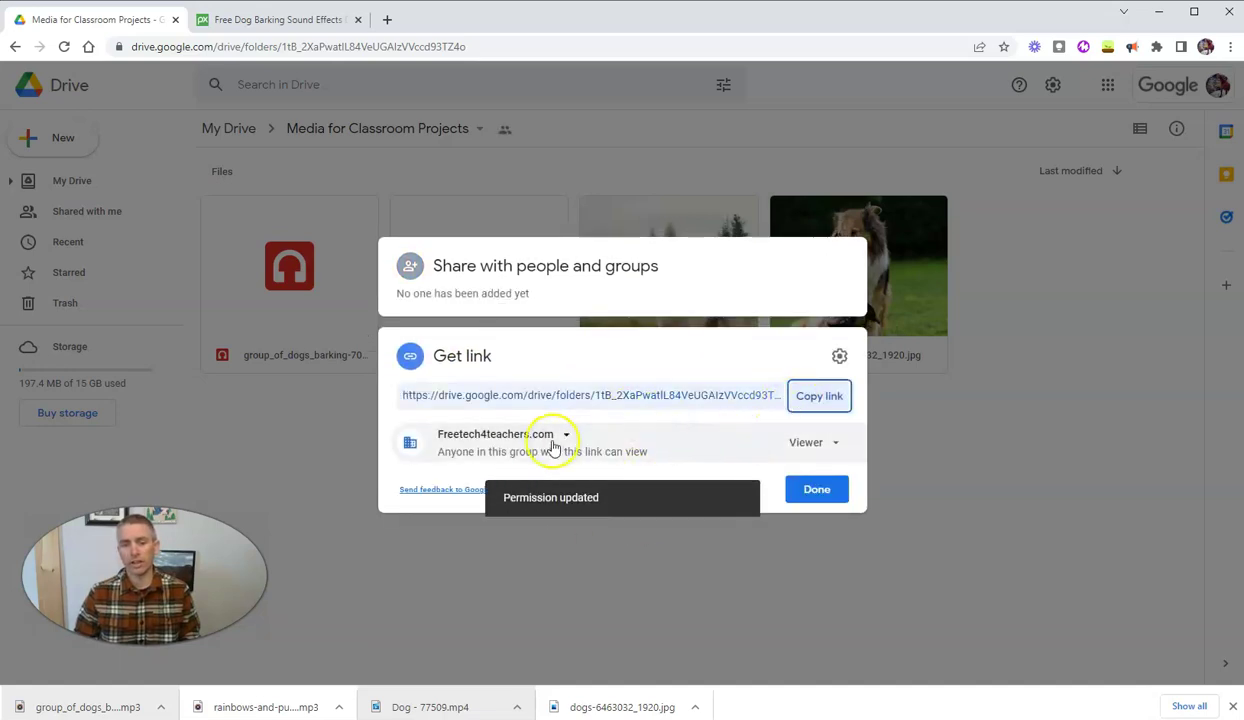
{"action": "left_click", "coordinate": [553, 440]}
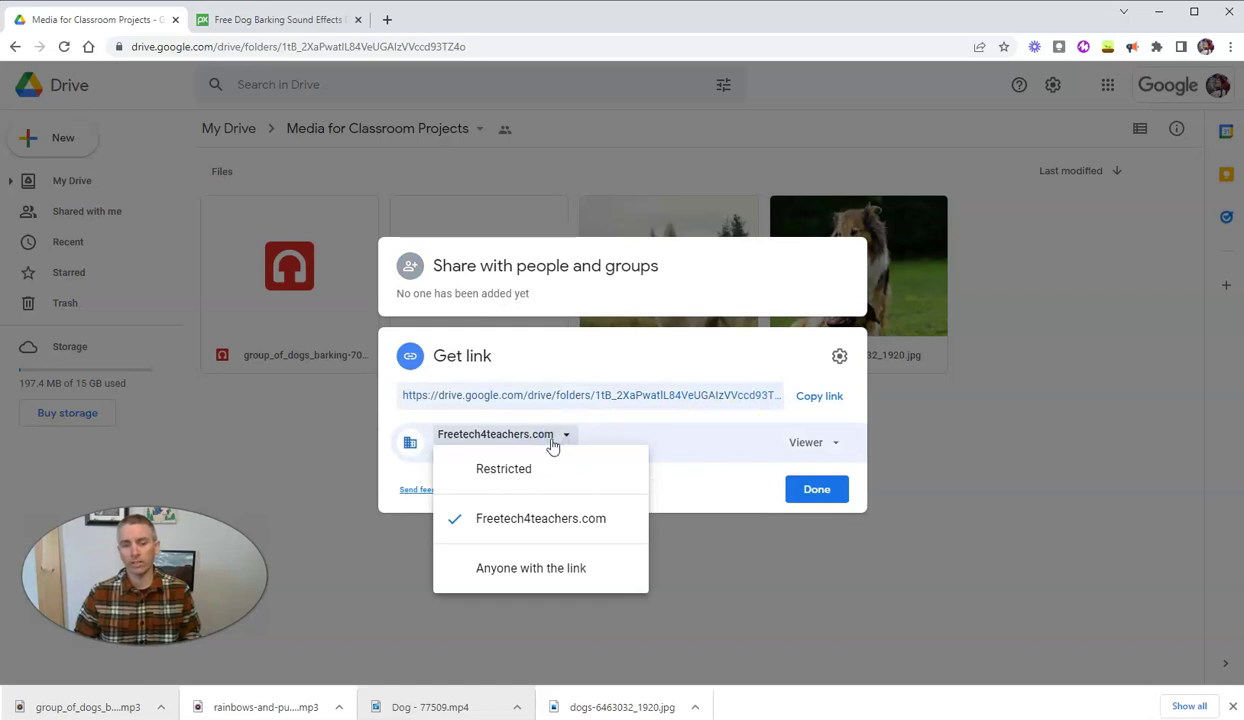
{"action": "left_click", "coordinate": [555, 570]}
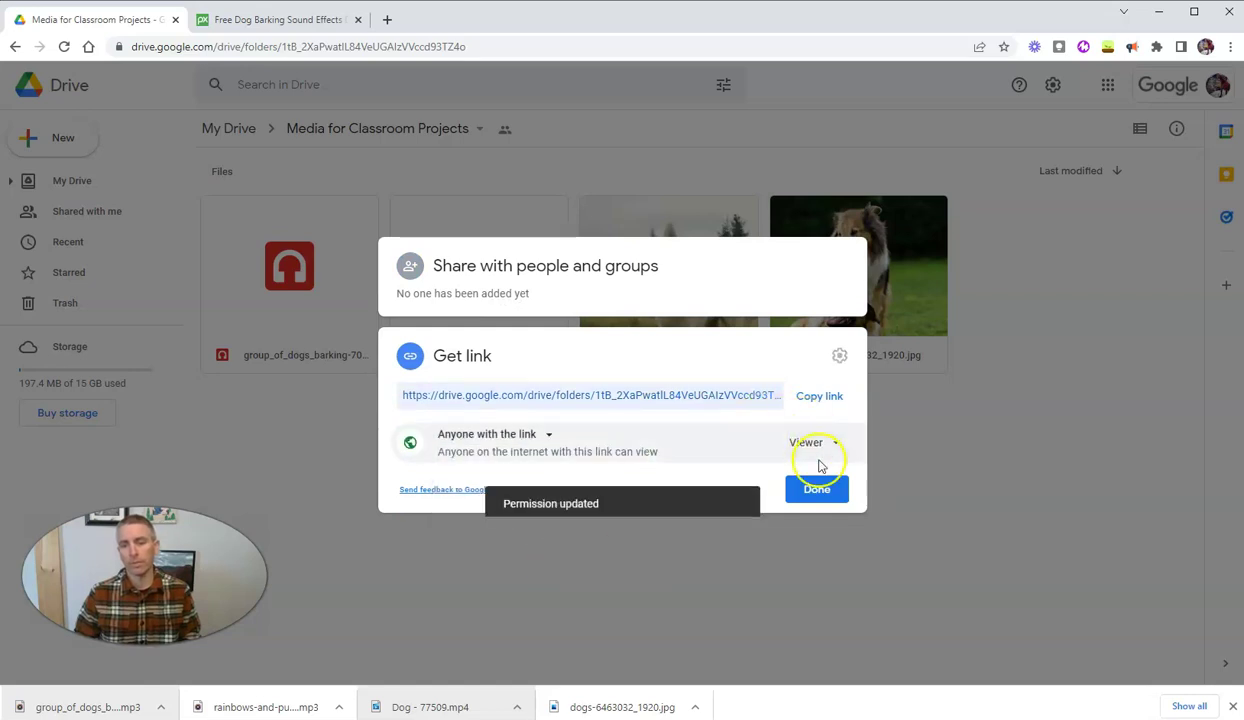
{"action": "left_click", "coordinate": [828, 446]}
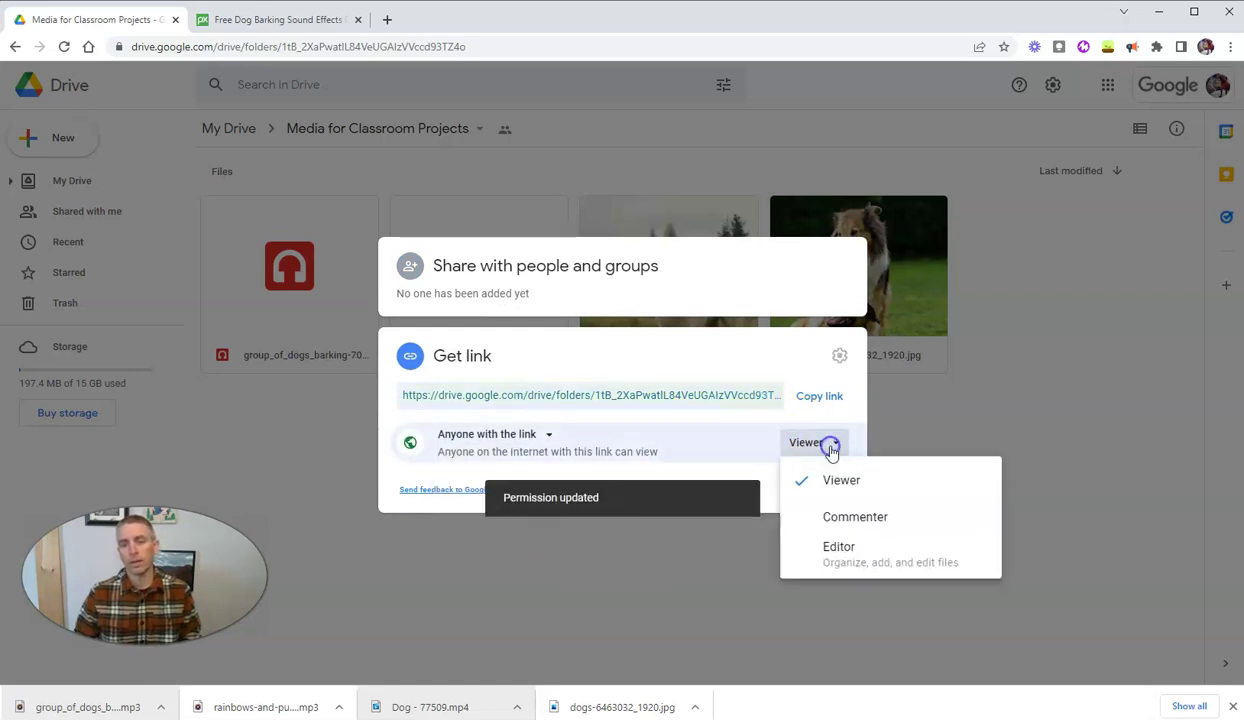
{"action": "left_click", "coordinate": [859, 557]}
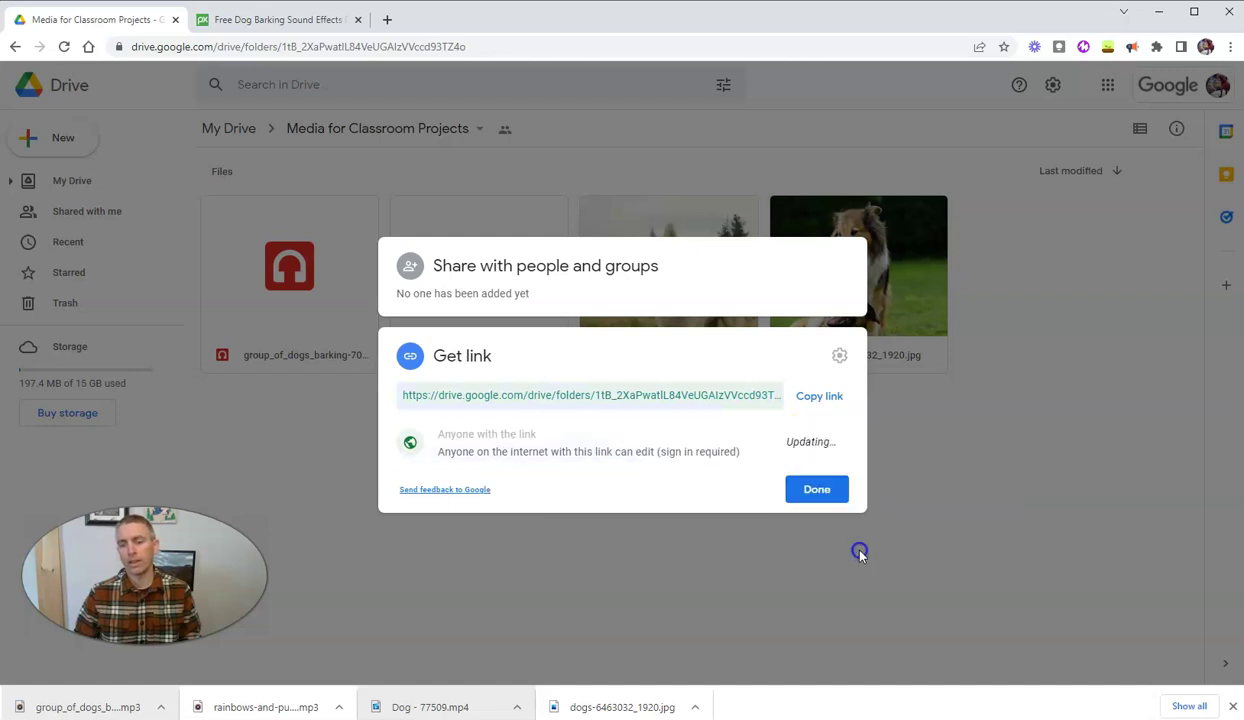
{"action": "left_click", "coordinate": [815, 490]}
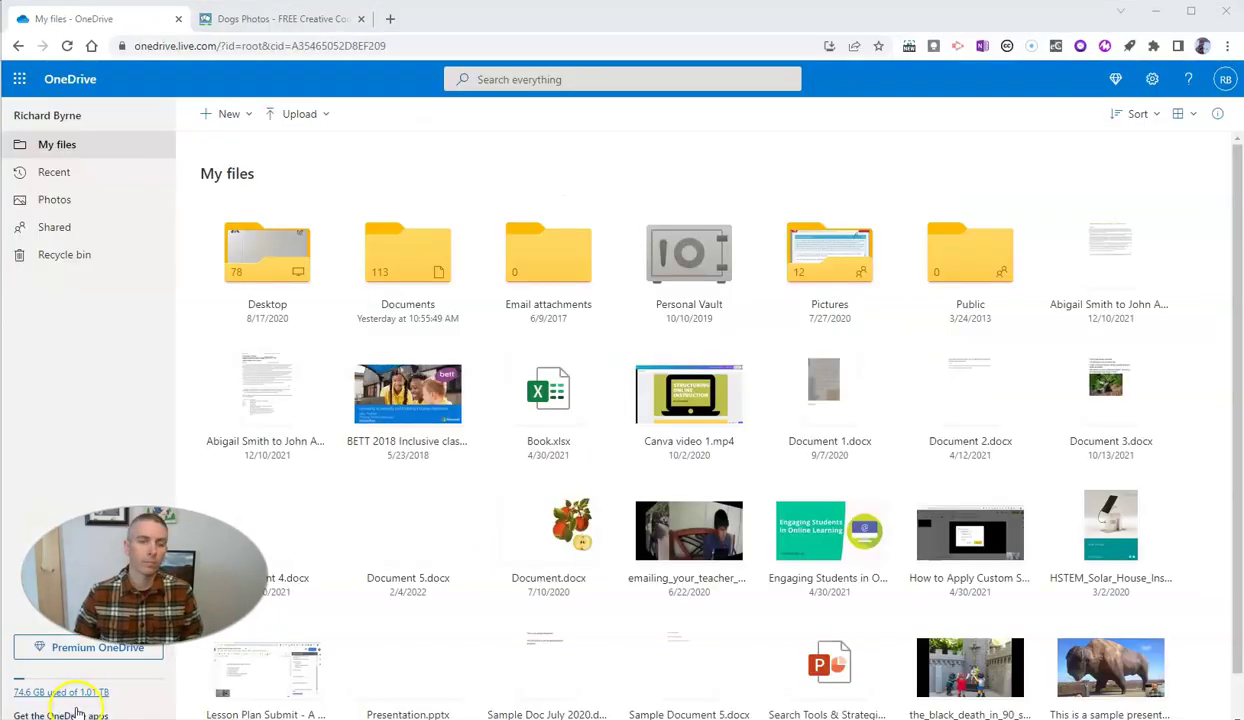
- Create a 'Media for Classroom Projects' folder in OneDrive's My files
{"action": "left_click", "coordinate": [227, 115]}
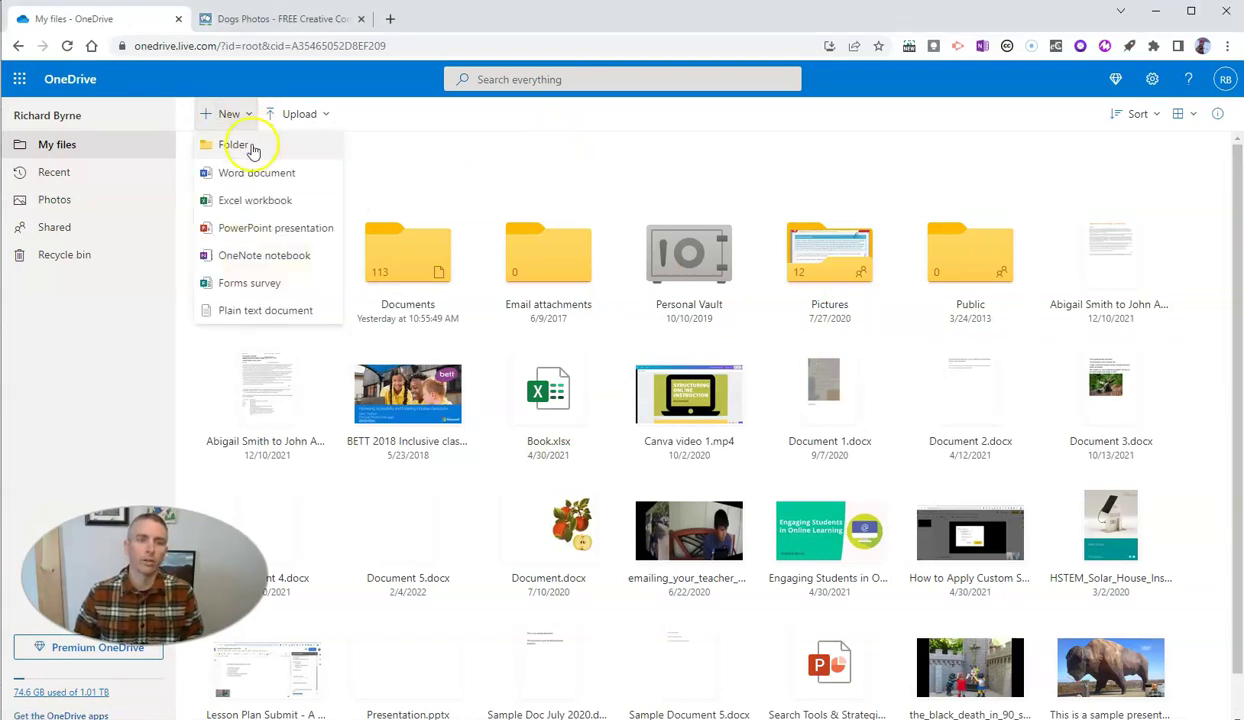
{"action": "left_click", "coordinate": [251, 146]}
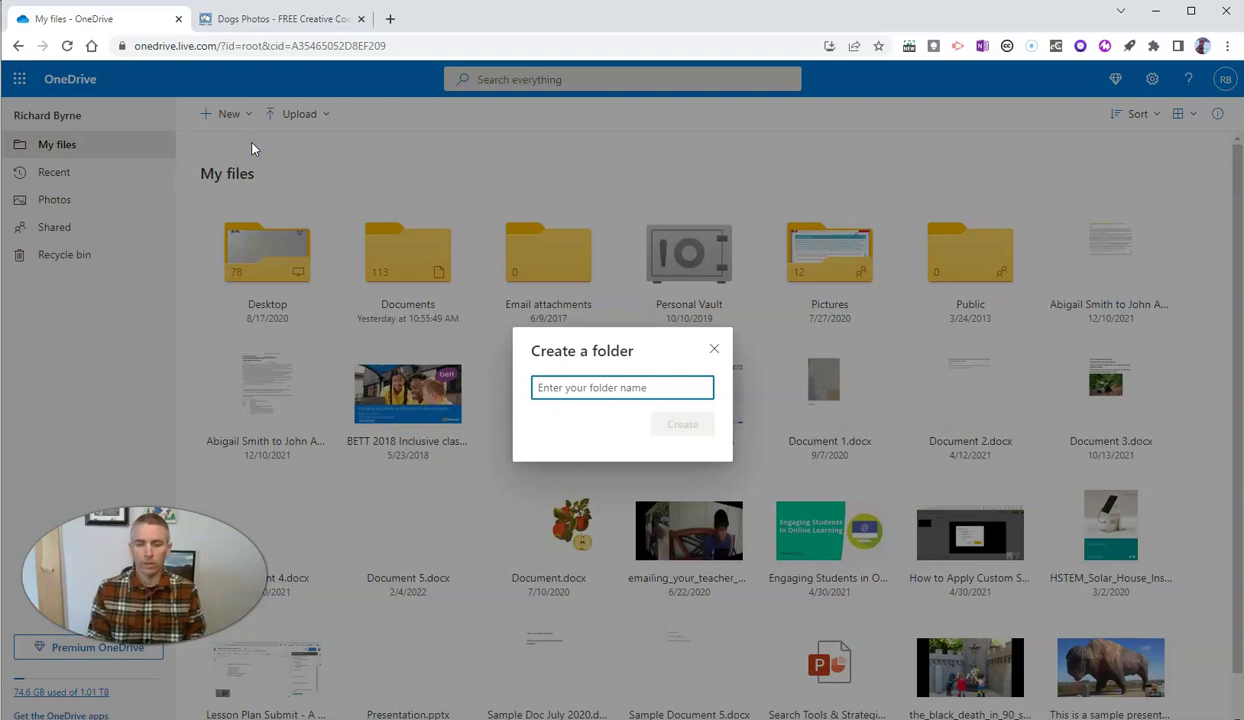
{"action": "type", "text": "Media to share with students"}
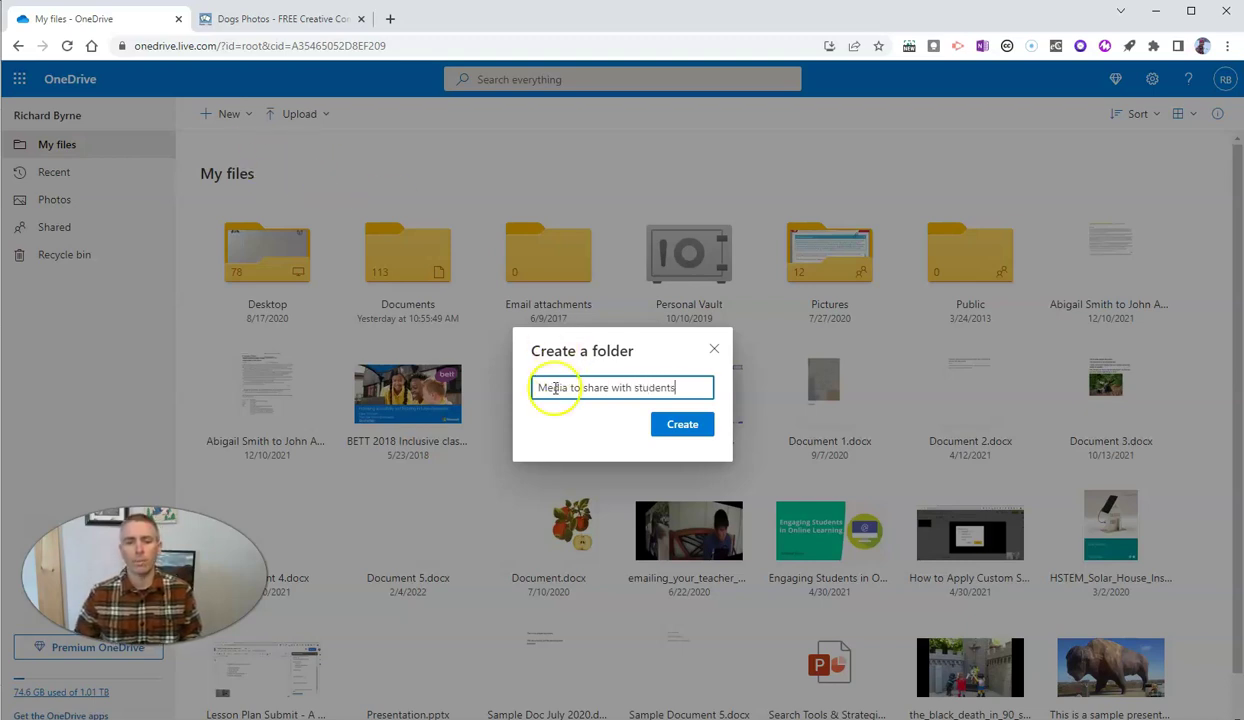
{"action": "left_click_drag", "start_coordinate": [583, 388], "coordinate": [697, 386]}
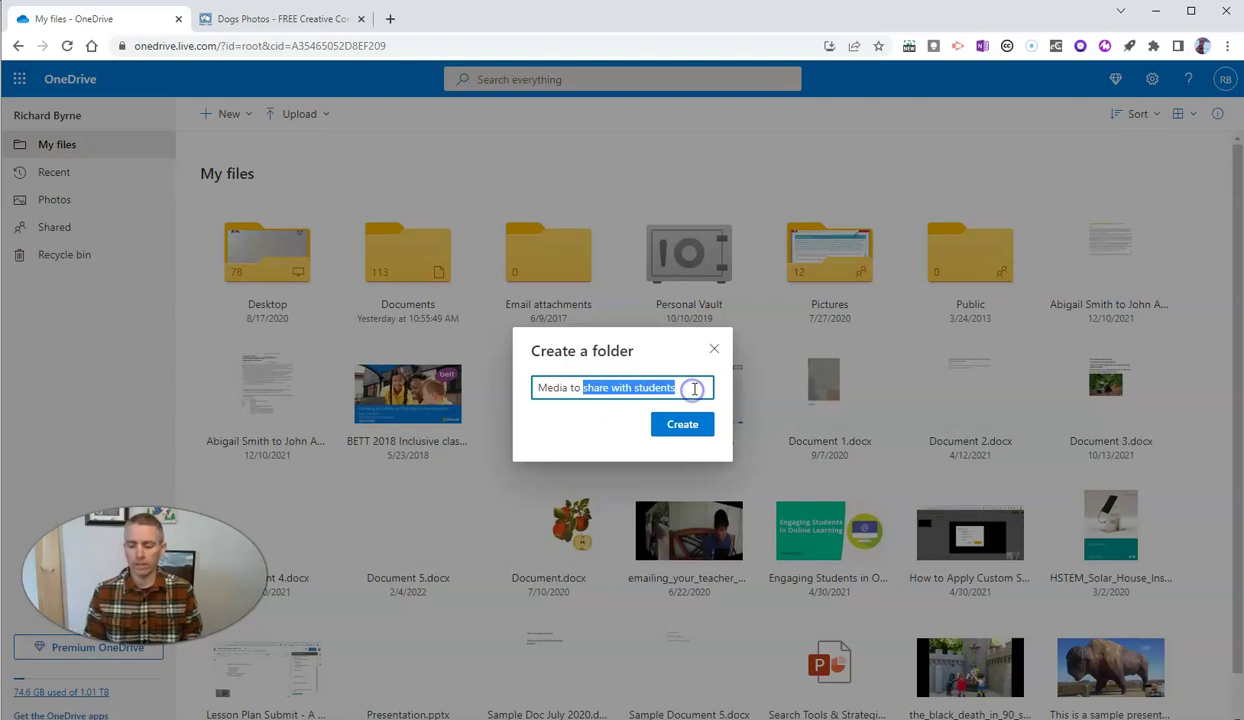
{"action": "key", "text": "BackSpace"}
{"action": "key", "text": "BackSpace"}
{"action": "key", "text": "BackSpace"}
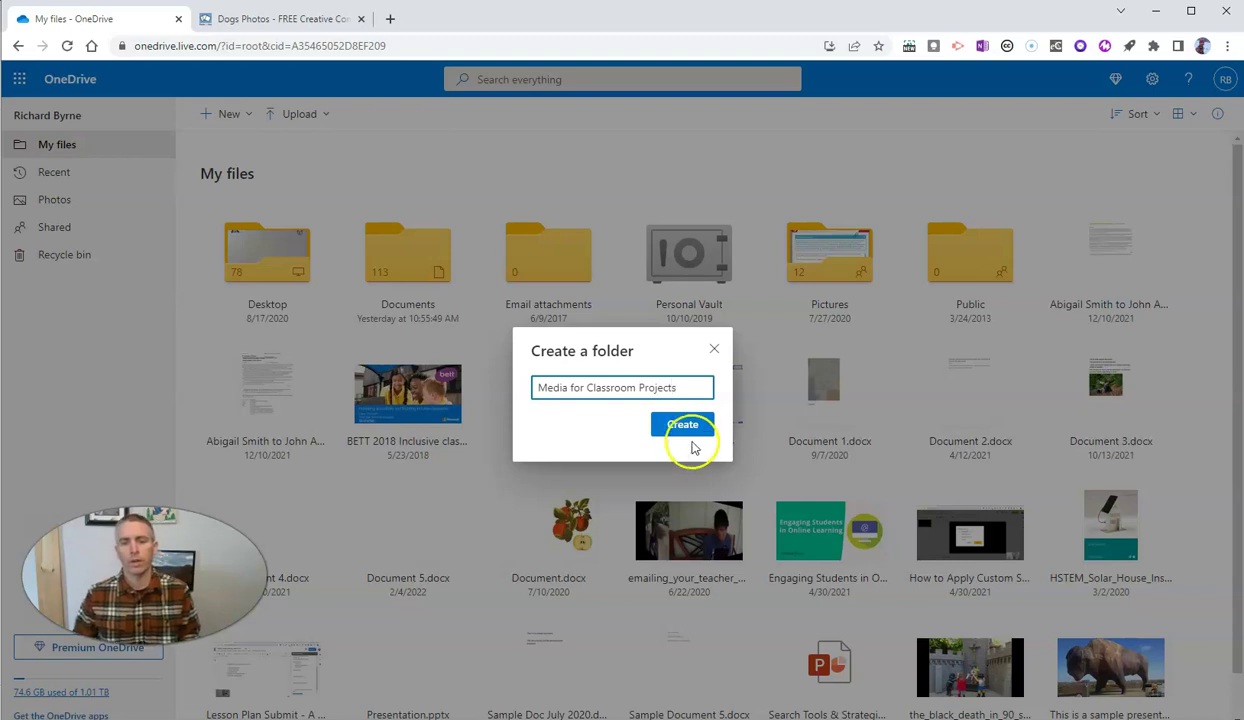
{"action": "left_click", "coordinate": [688, 428]}
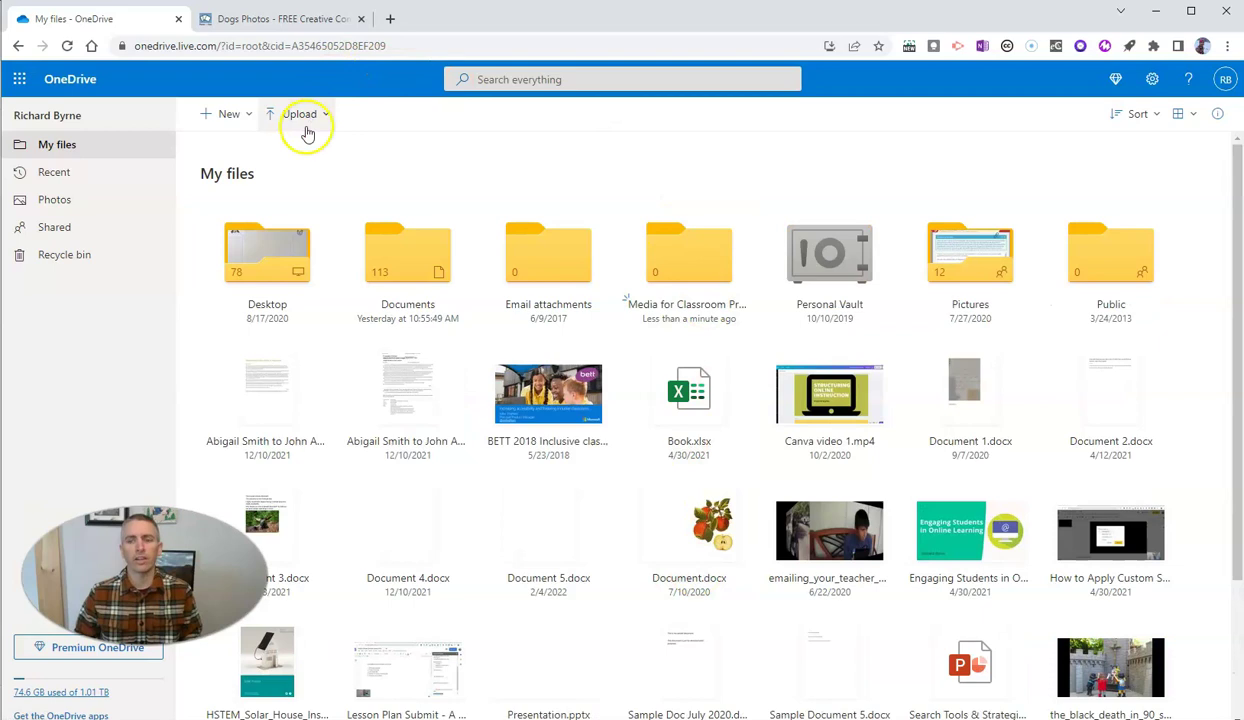
{"action": "left_click", "coordinate": [300, 22]}
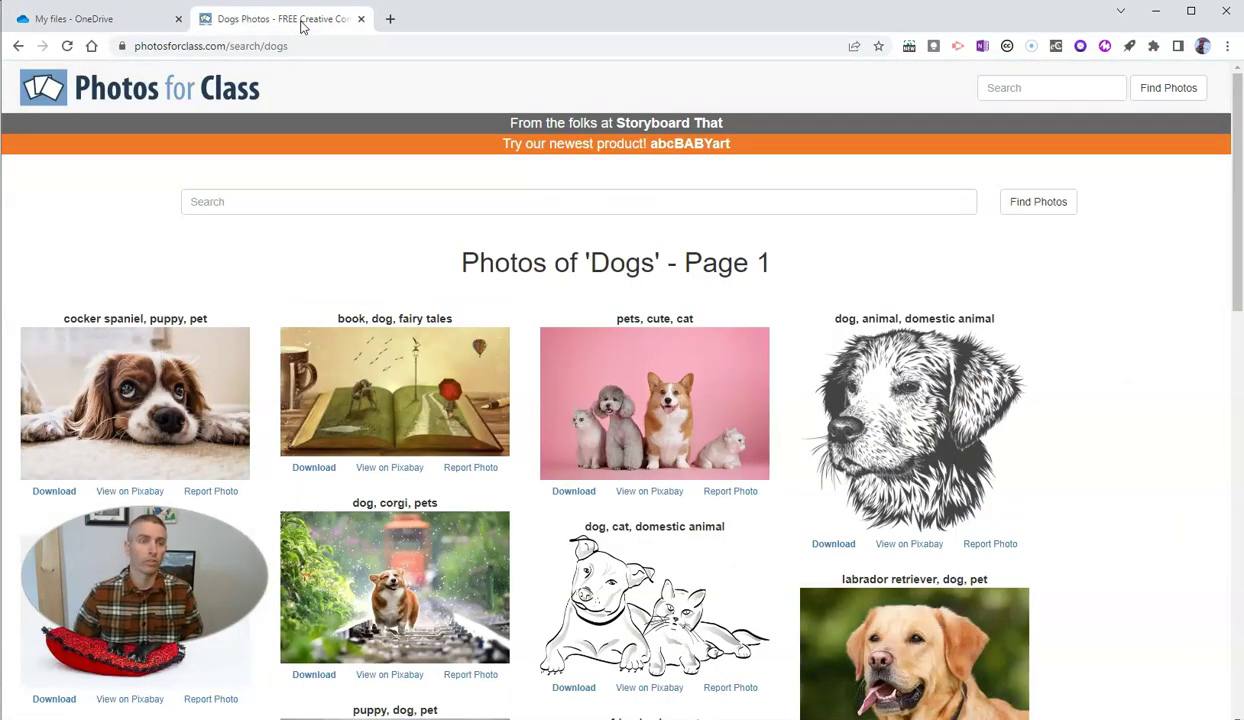
- Download the corgi-on-railway-tracks photo as 4415649 (1).png from Photos for Class and check it
{"action": "left_click", "coordinate": [203, 46]}
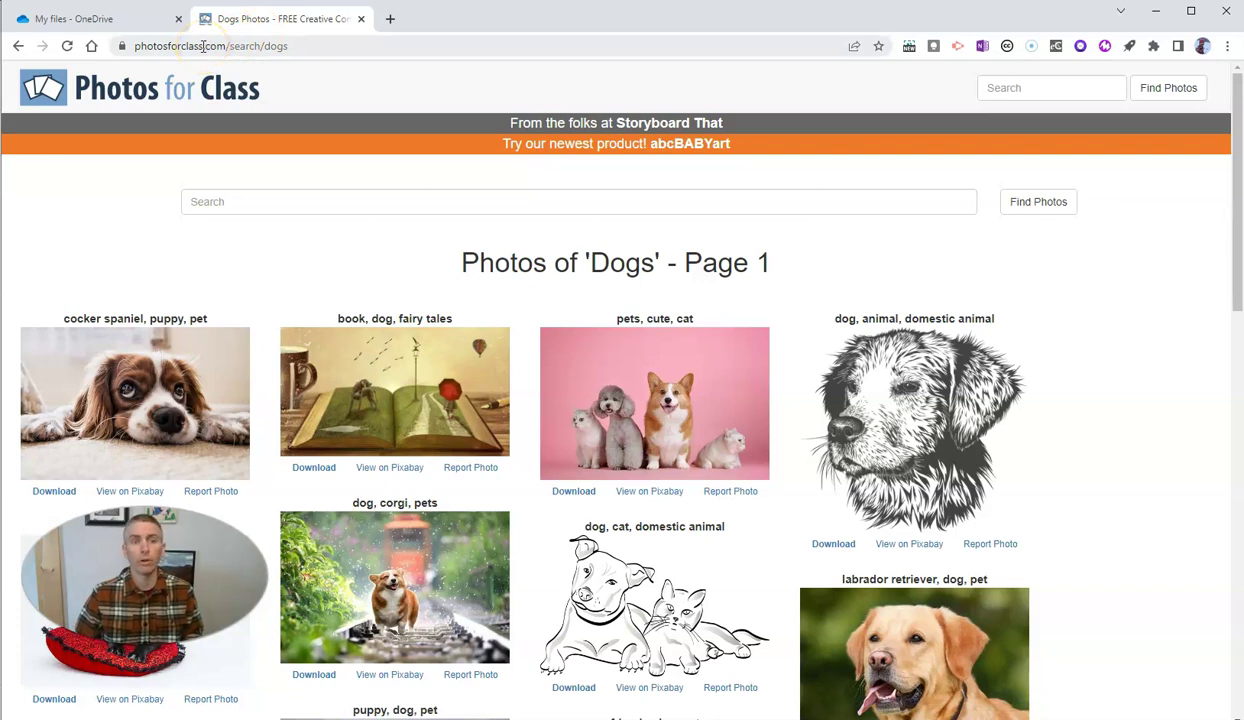
{"action": "scroll", "coordinate": [333, 180], "scroll_direction": "down", "scroll_amount": 2}
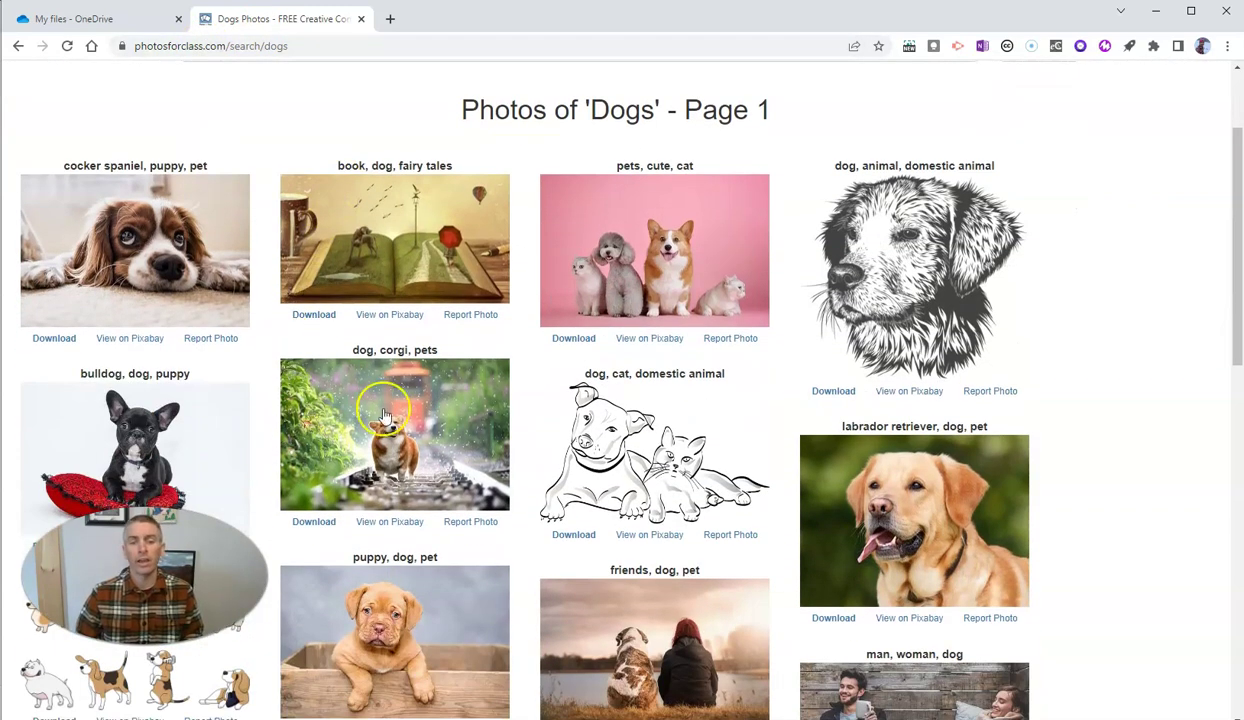
{"action": "scroll", "coordinate": [424, 424], "scroll_direction": "down", "scroll_amount": 2}
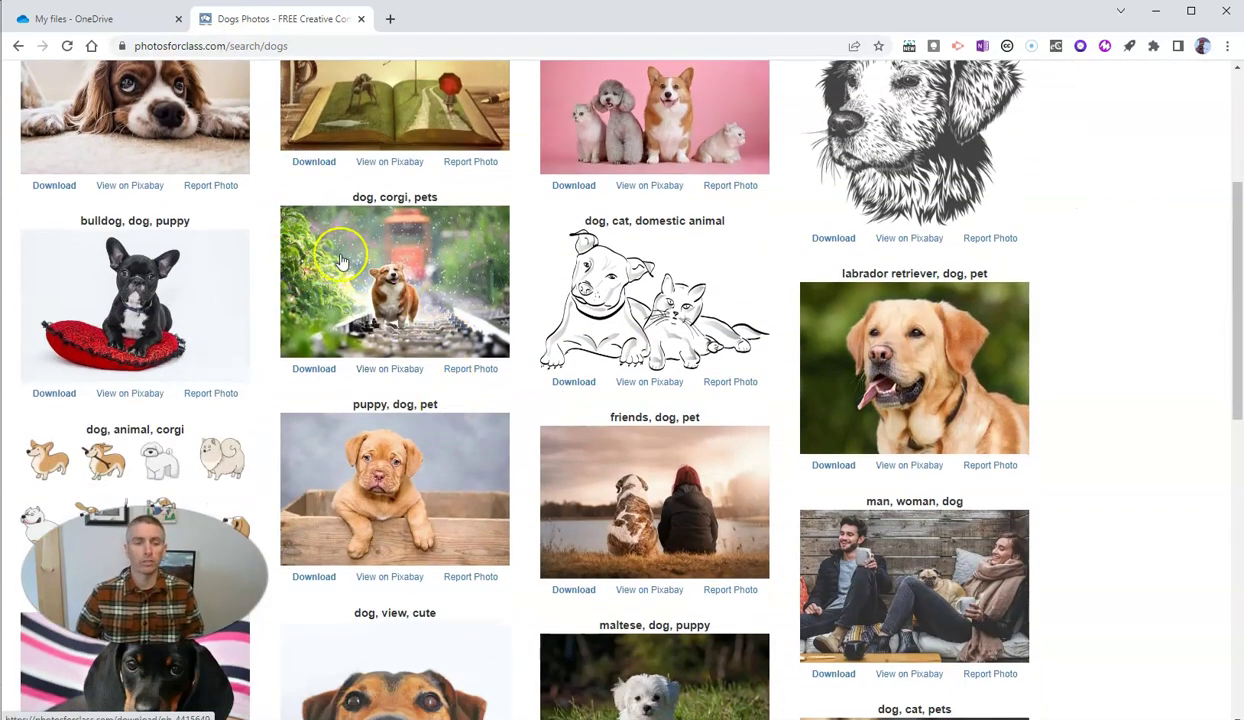
{"action": "left_click", "coordinate": [322, 376]}
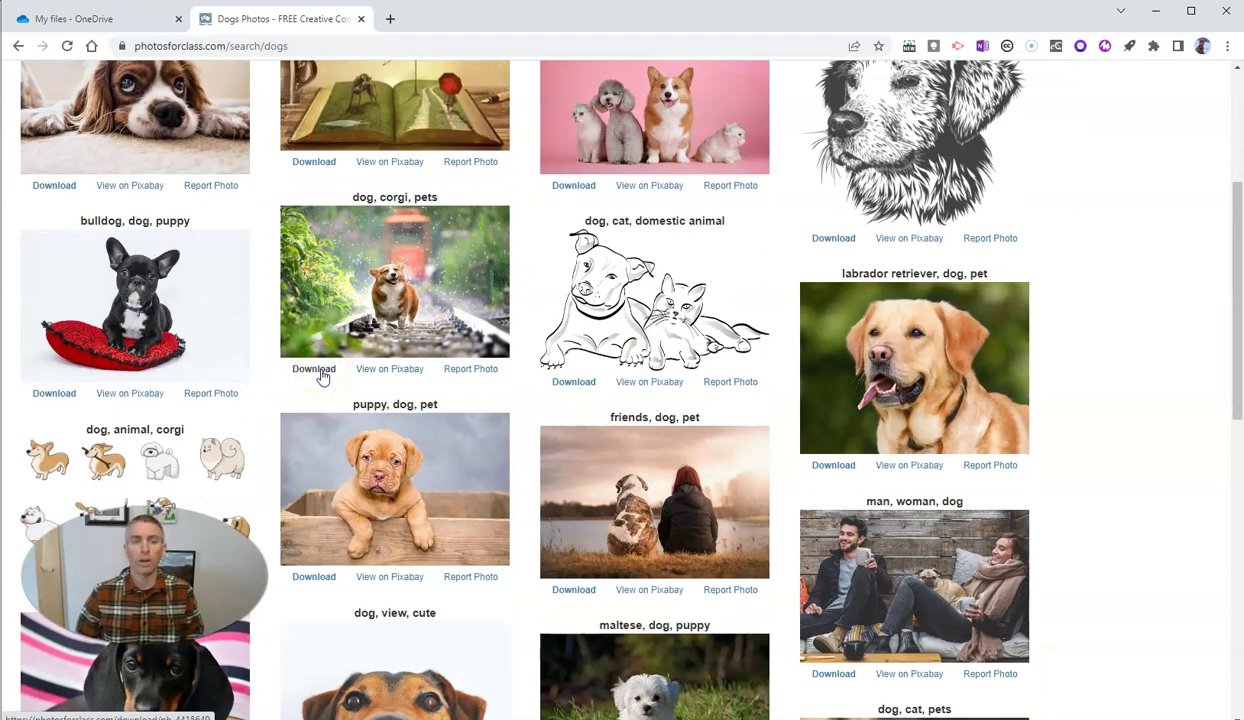
{"action": "left_click", "coordinate": [322, 376]}
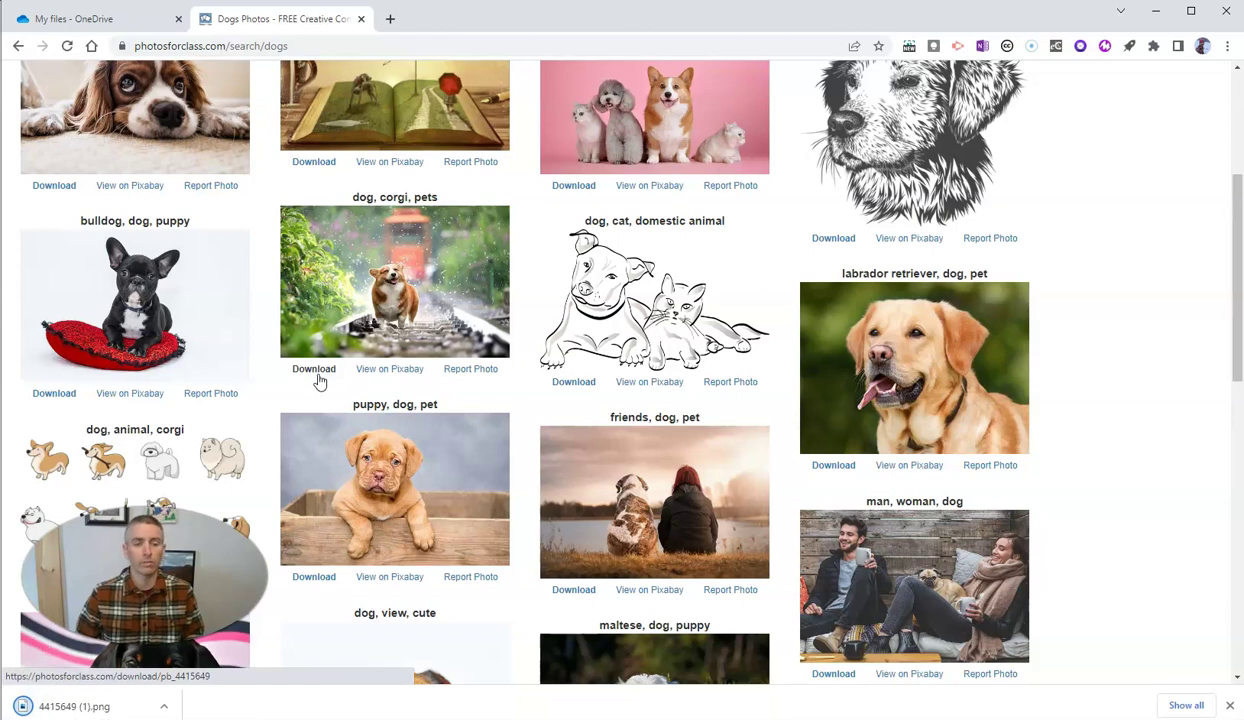
{"action": "left_click", "coordinate": [320, 430]}
{"action": "left_click", "coordinate": [97, 705]}
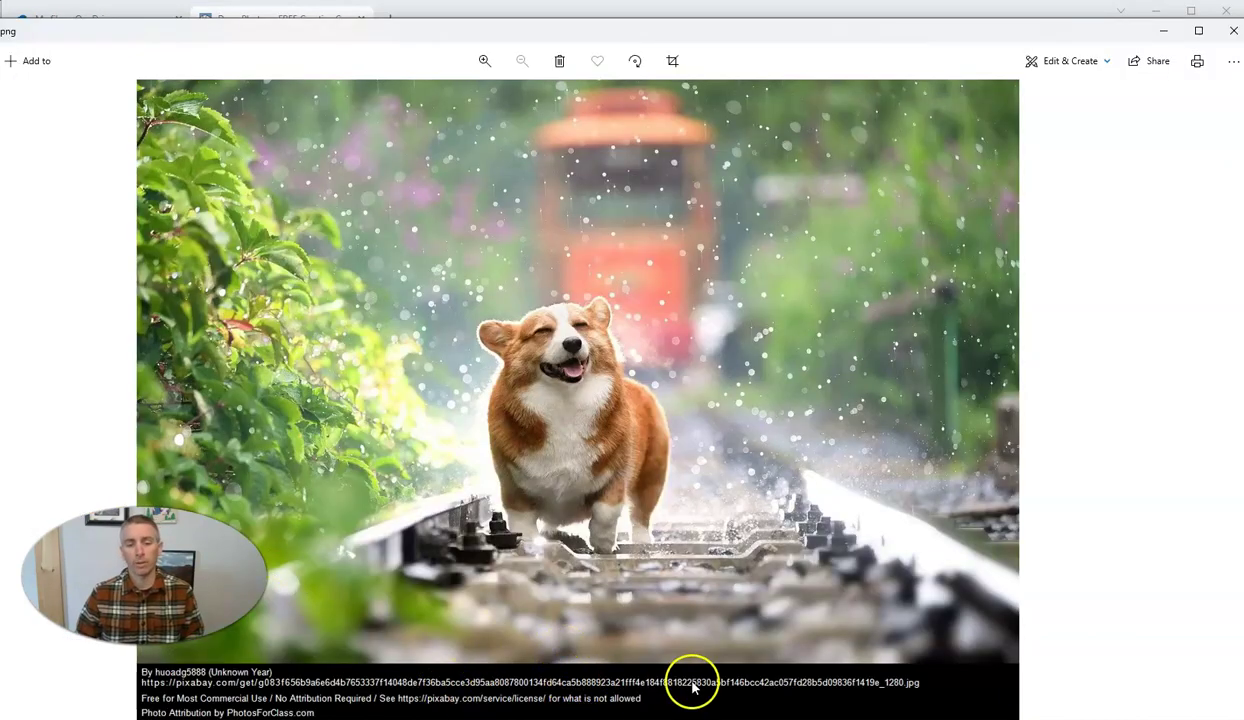
{"action": "left_click", "coordinate": [1231, 30]}
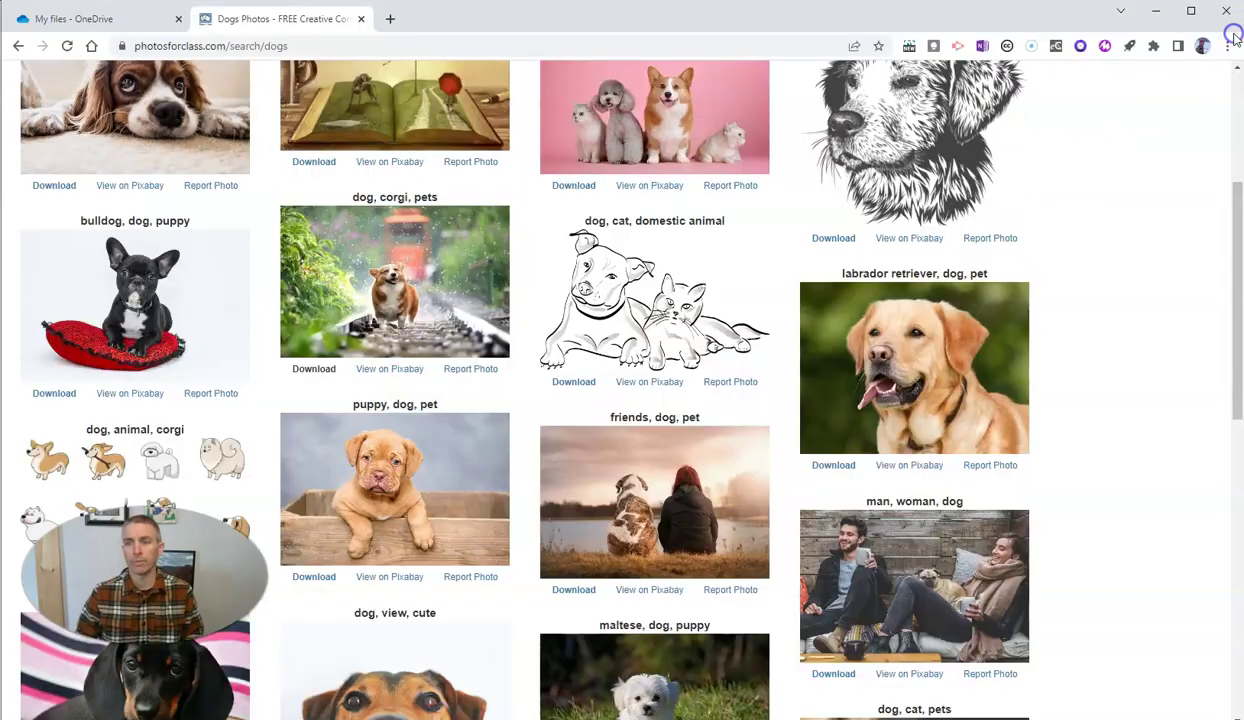
{"action": "left_click", "coordinate": [90, 15]}
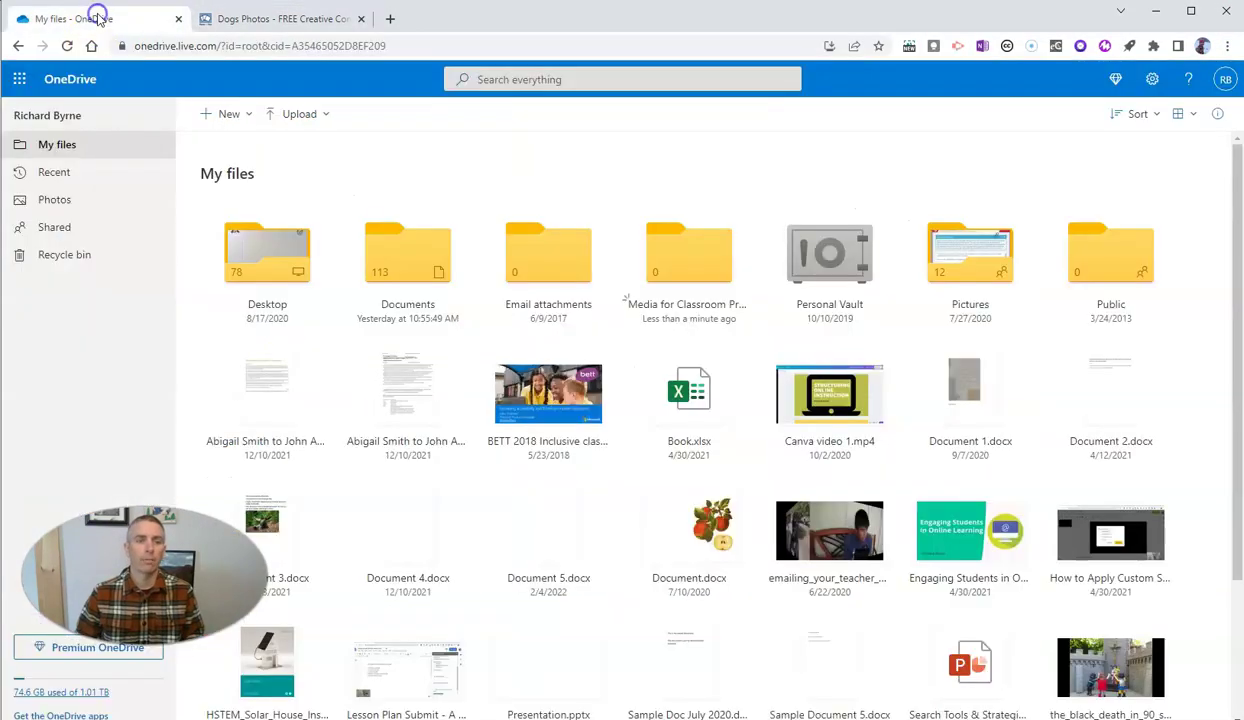
- Upload the corgi photo, two barking sounds, the Dog - 77509 video and the dogs-6463032_1920 photo into the folder
{"action": "left_click", "coordinate": [690, 306]}
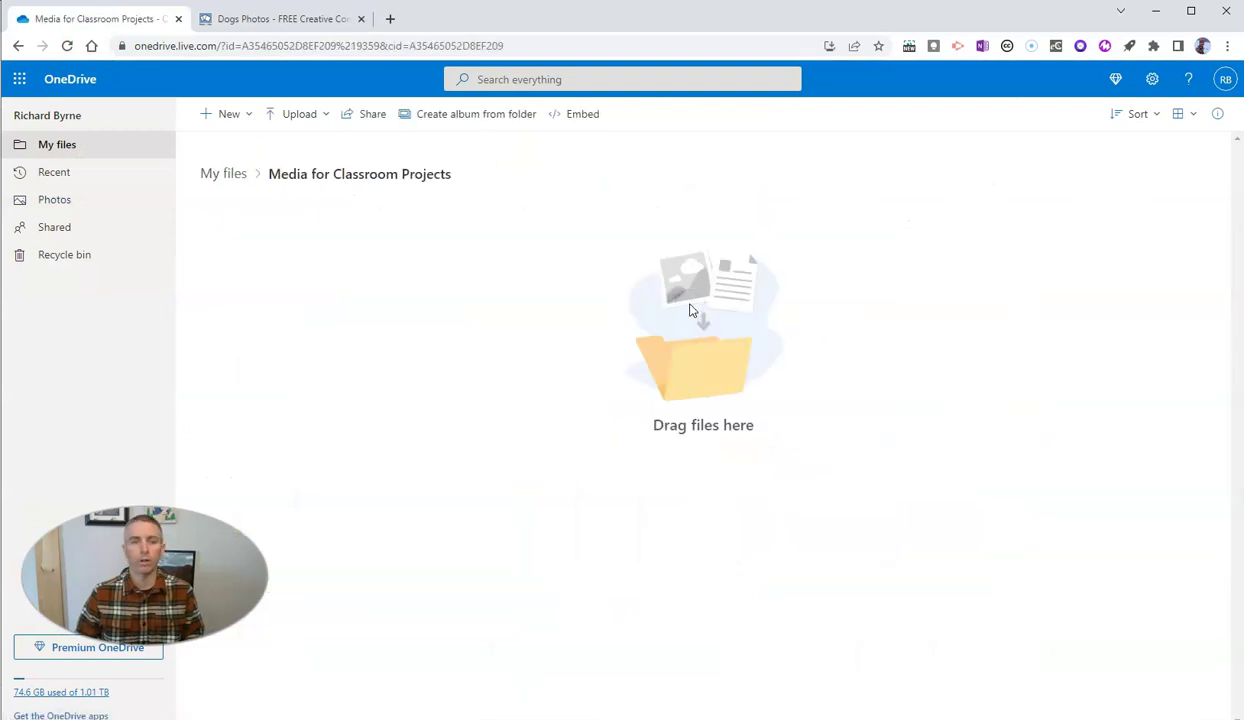
{"action": "left_click", "coordinate": [291, 116]}
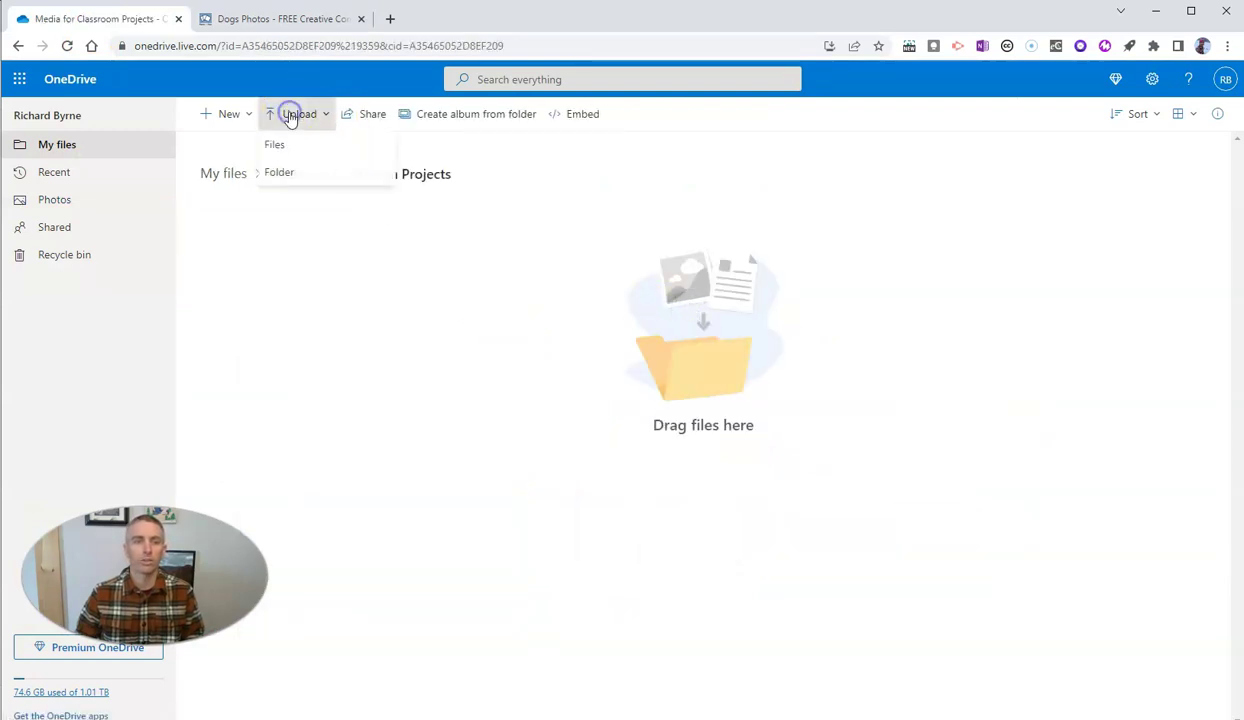
{"action": "left_click", "coordinate": [276, 147]}
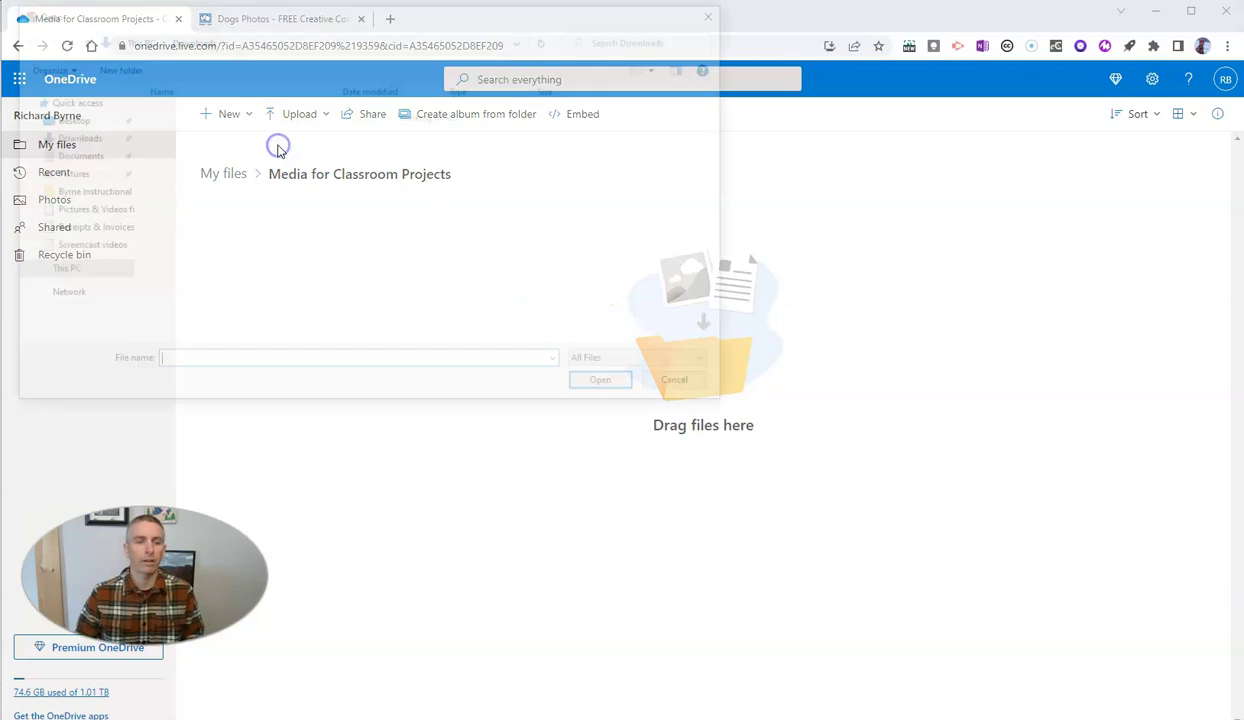
{"action": "left_click", "coordinate": [190, 134]}
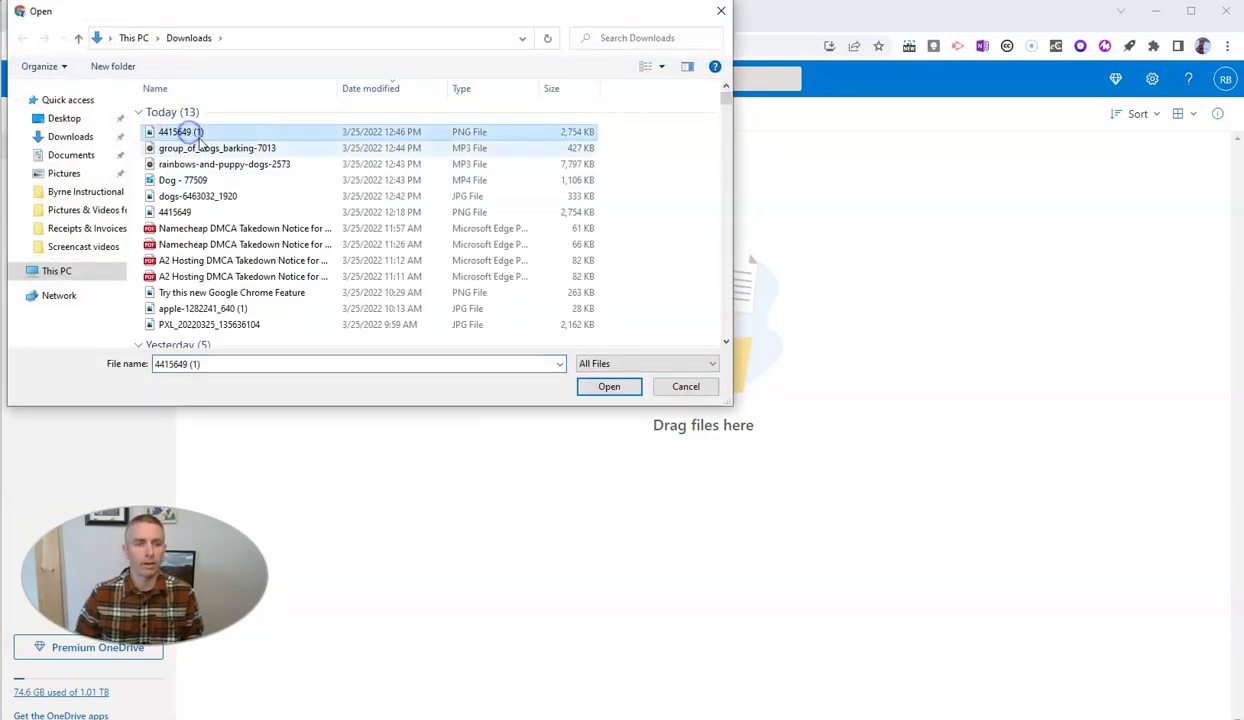
{"action": "left_click", "coordinate": [222, 148], "text": "ctrl"}
{"action": "left_click", "coordinate": [237, 165], "text": "ctrl"}
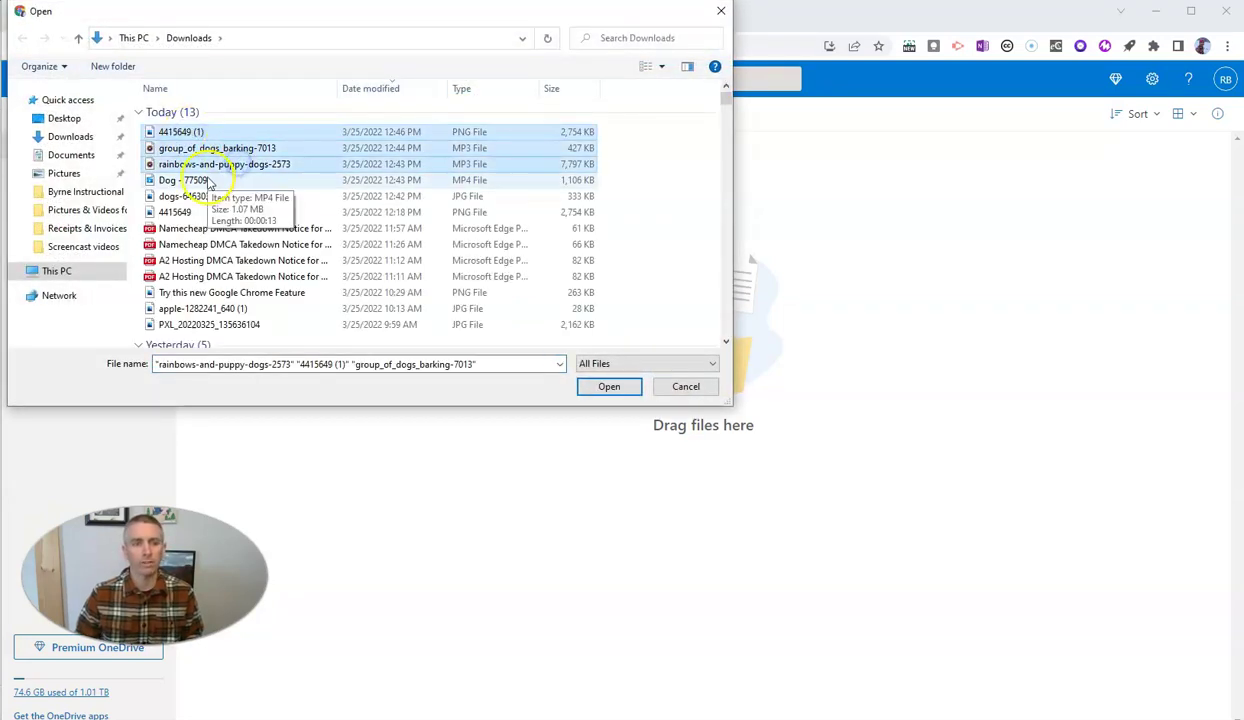
{"action": "left_click", "coordinate": [232, 181], "text": "ctrl"}
{"action": "left_click", "coordinate": [228, 197], "text": "ctrl"}
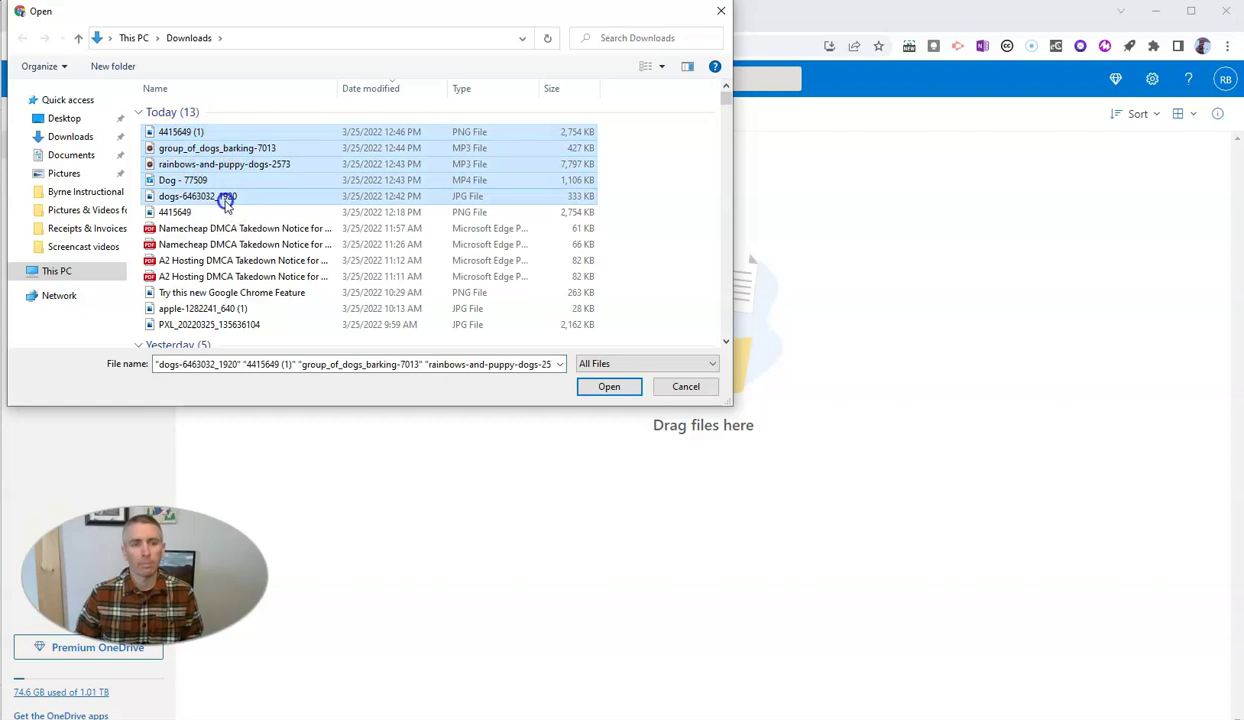
{"action": "left_click", "coordinate": [610, 387]}
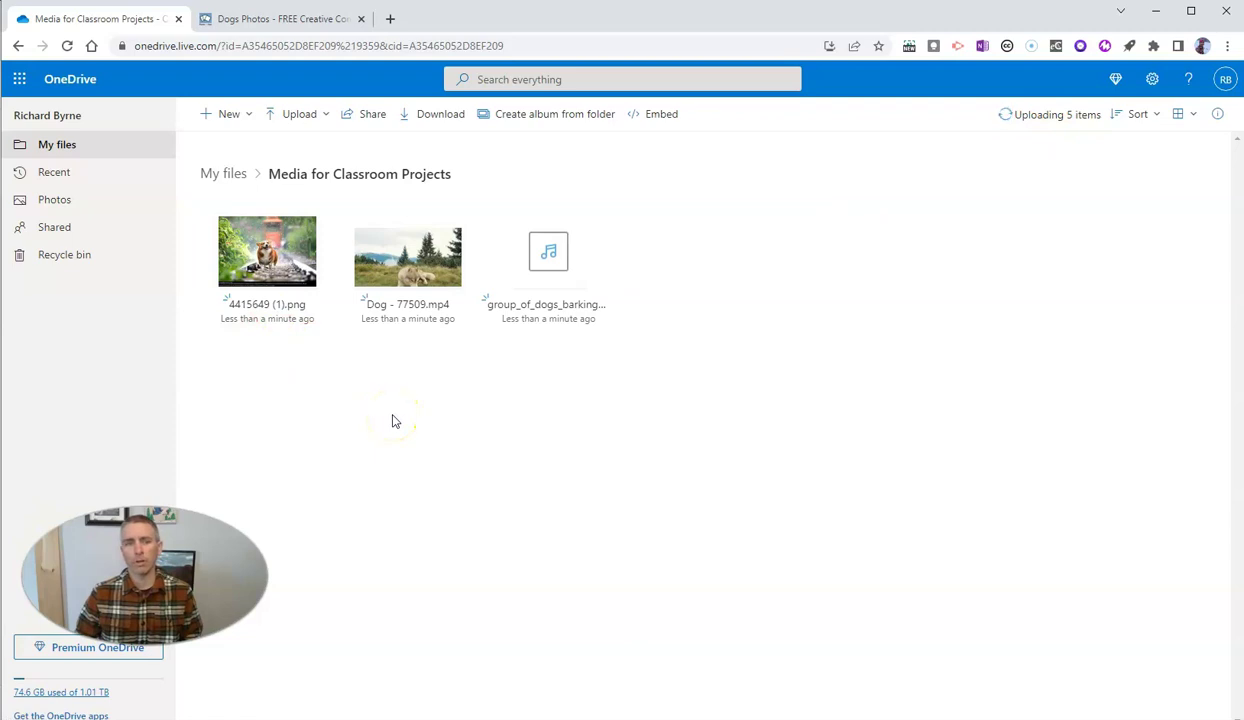
{"action": "left_click", "coordinate": [368, 116]}
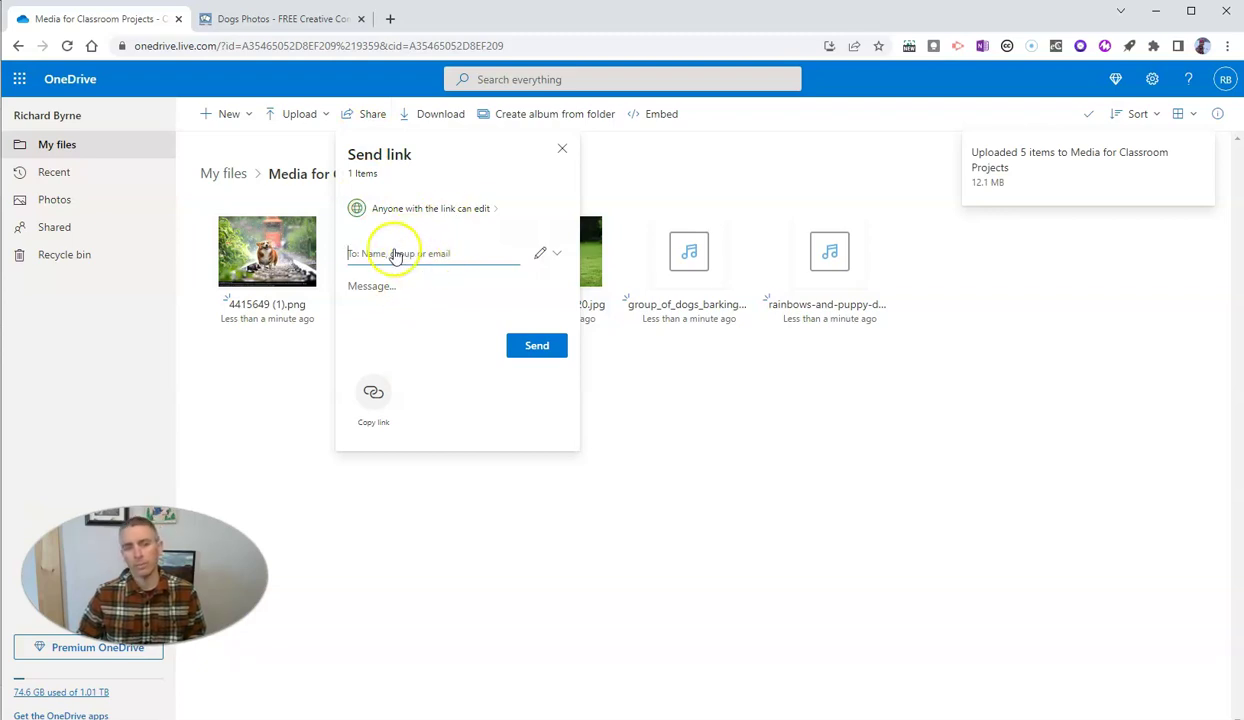
- Open the folder link's settings, set to anyone with the link with editing allowed
{"action": "left_click", "coordinate": [436, 208]}
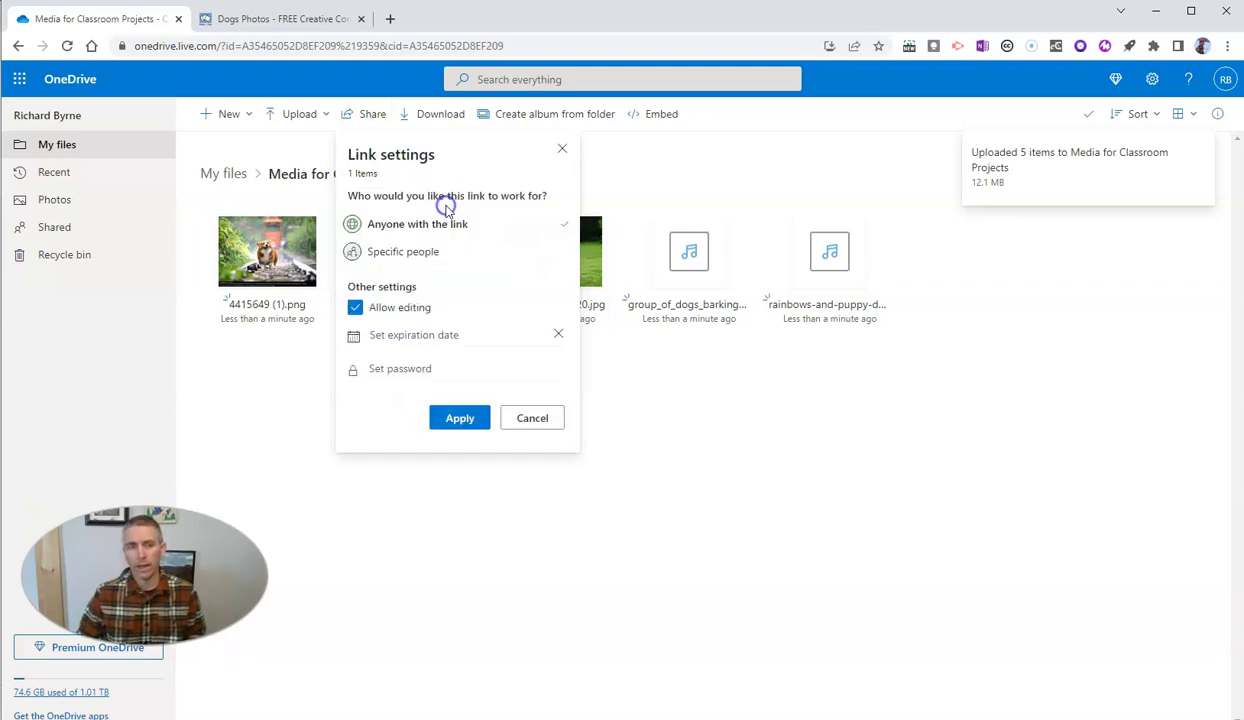
{"action": "left_click", "coordinate": [440, 369]}
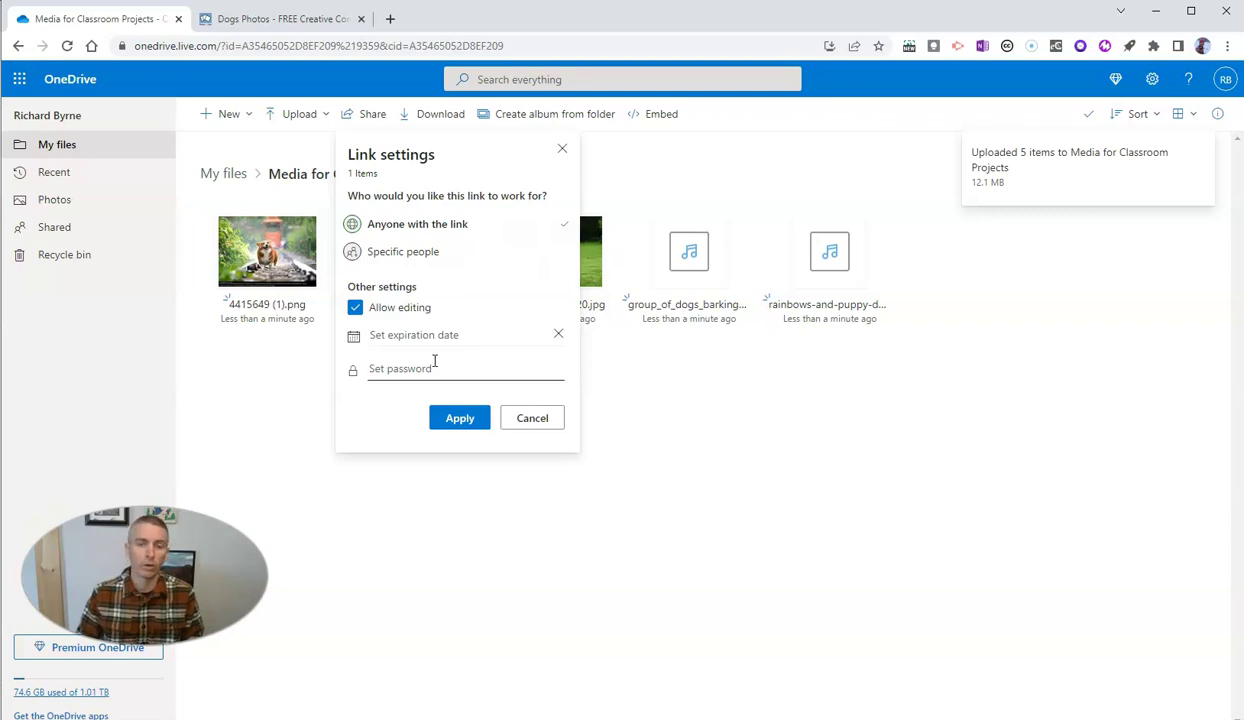
{"action": "left_click", "coordinate": [389, 369]}
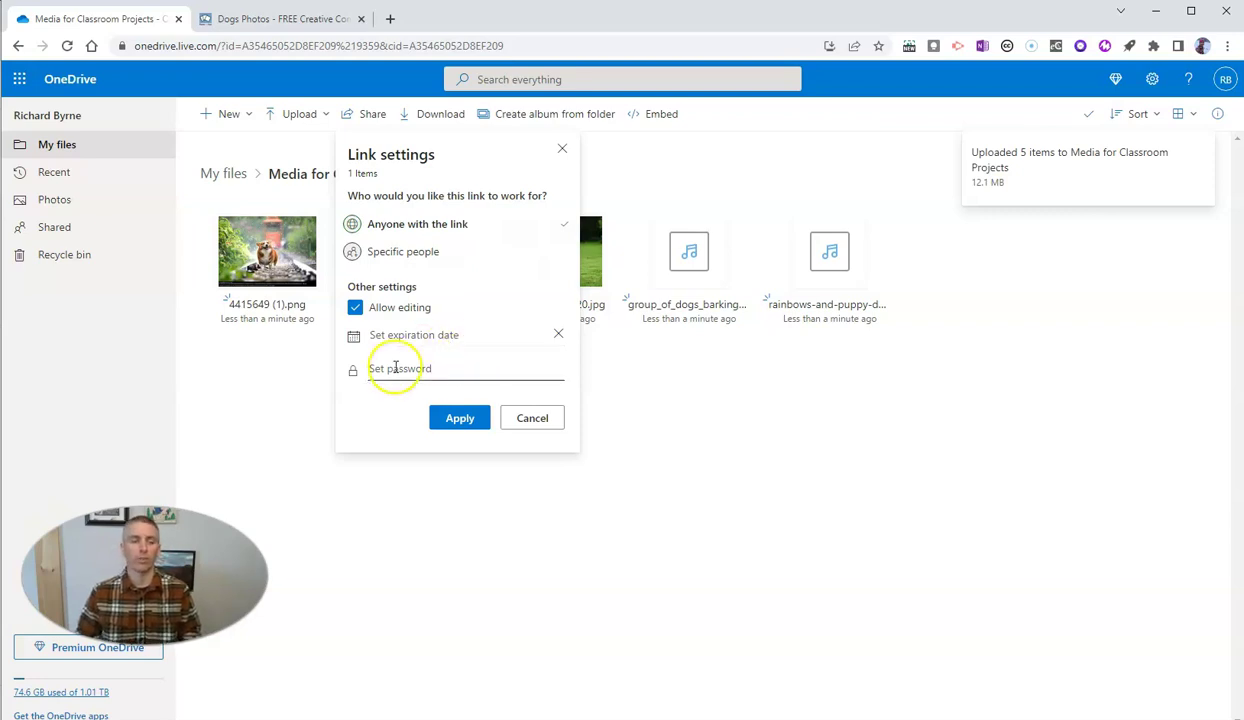